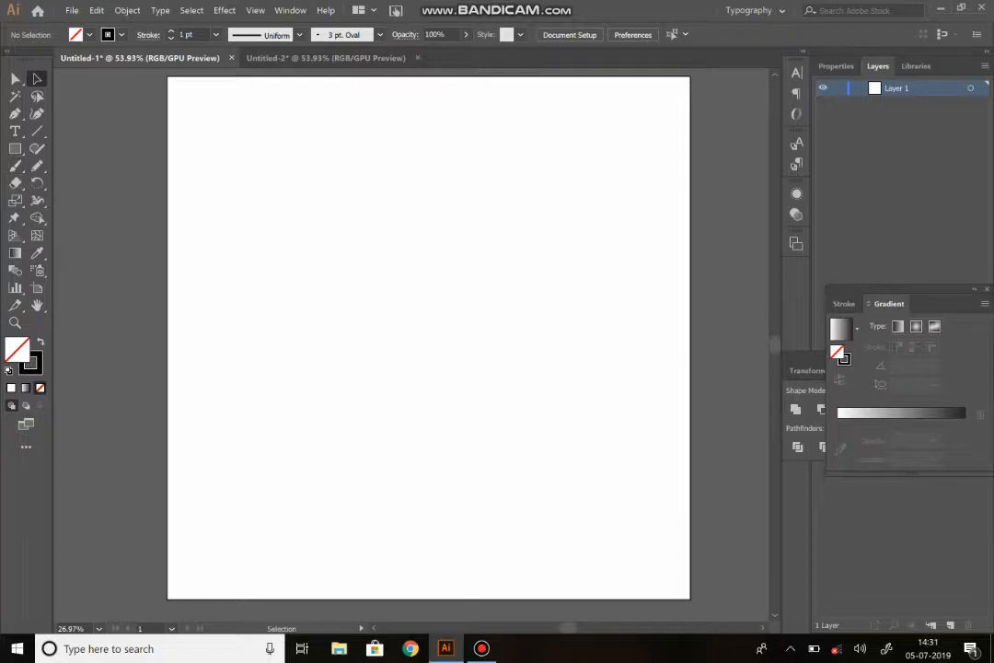
# Check which toolbar layout, Advanced or Basic, is enabled.
pyautogui.click(290, 10)
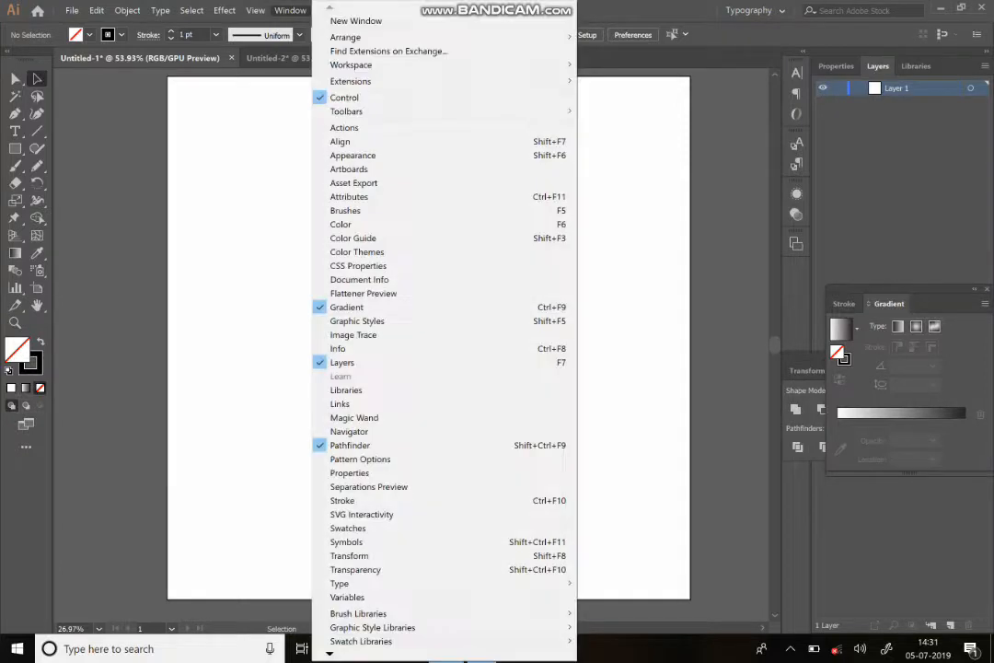
pyautogui.moveTo(346, 112)
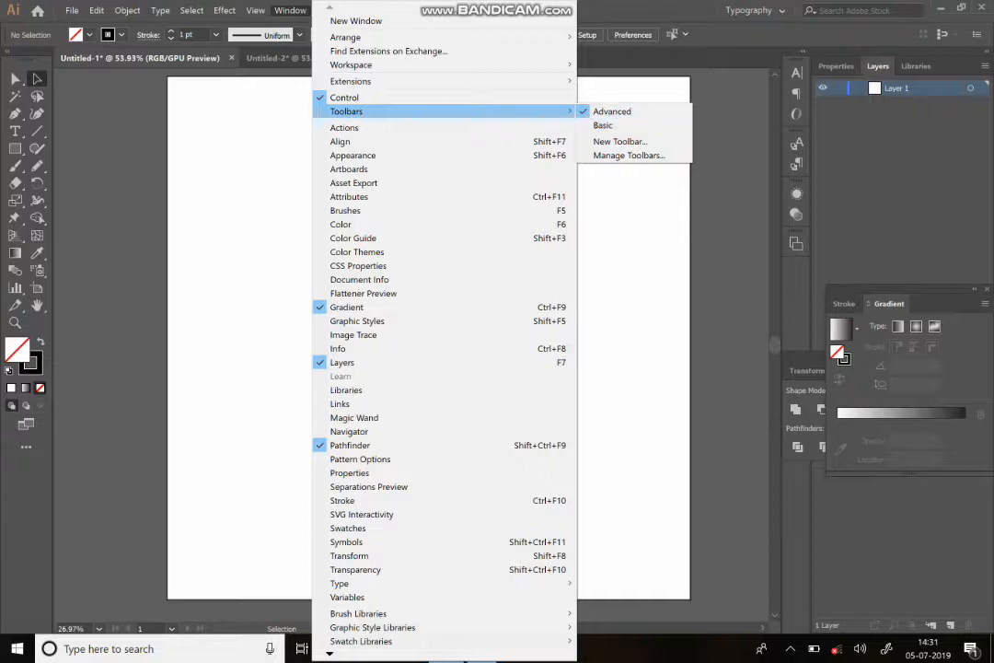
pyautogui.press('Escape')
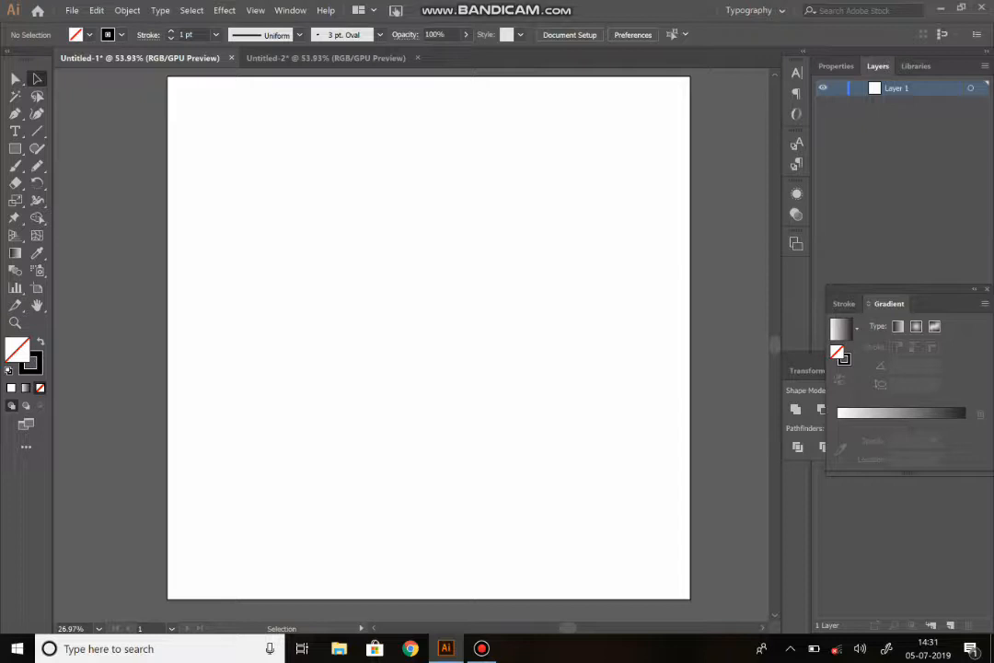
# Paint two wavy lines on the artboard's upper half, one with the 3 pt. Oval brush and one with the 3 pt. Round brush.
pyautogui.click(14, 166)
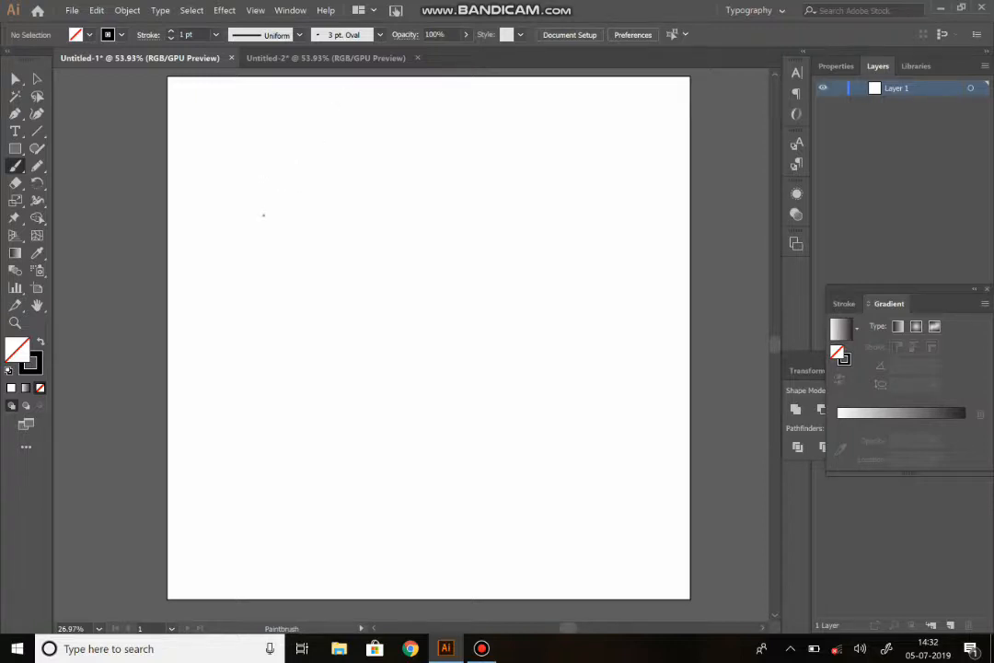
pyautogui.moveTo(264, 217)
pyautogui.mouseDown()
pyautogui.moveTo(282, 206)
pyautogui.moveTo(458, 189)
pyautogui.mouseUp()
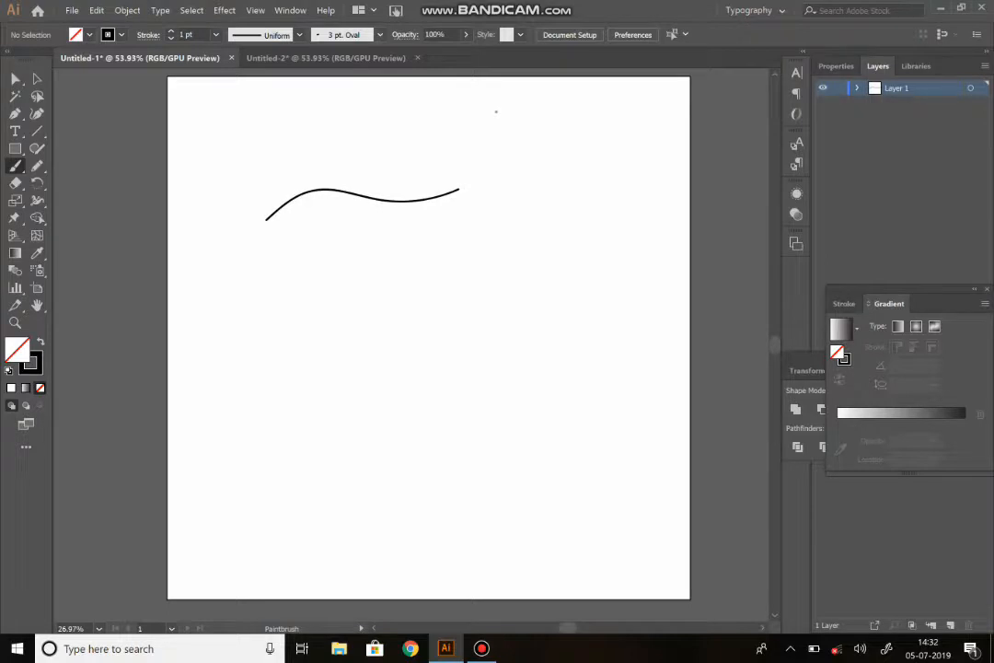
pyautogui.click(379, 35)
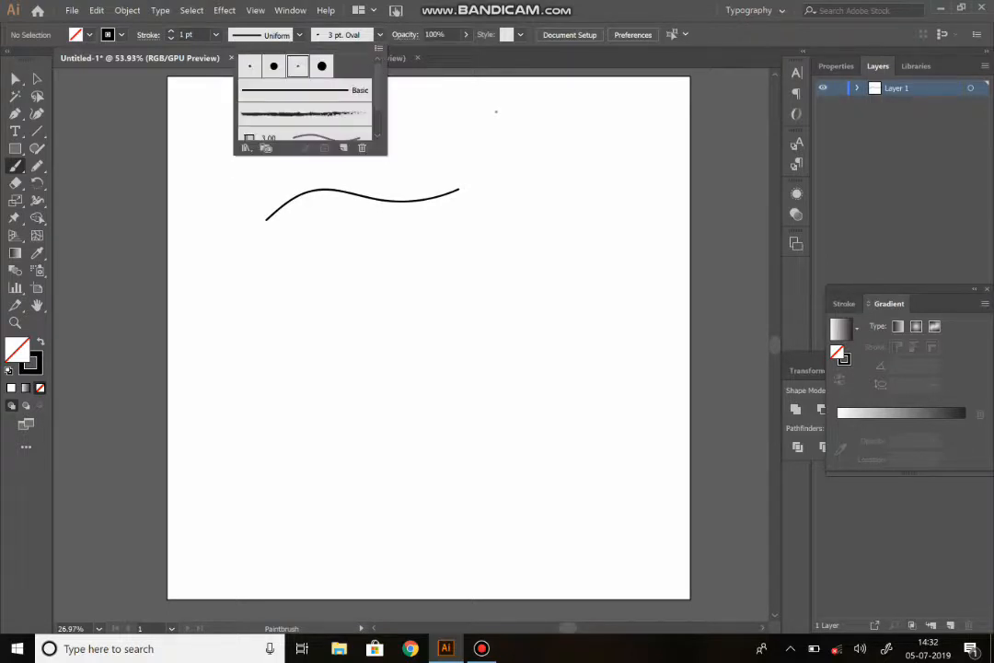
pyautogui.click(321, 65)
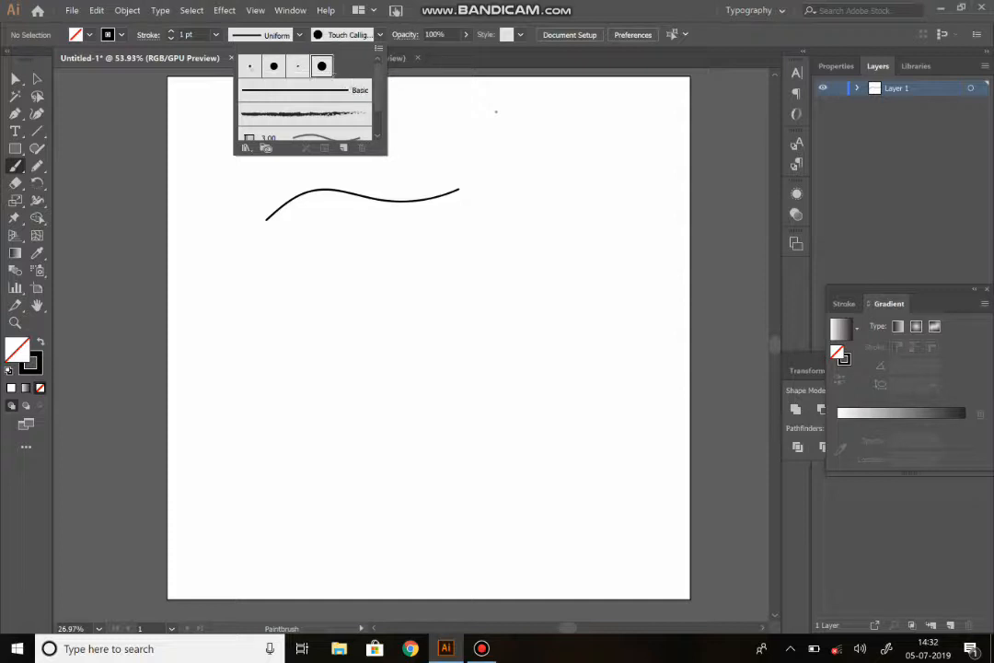
pyautogui.click(249, 65)
pyautogui.click(495, 112)
pyautogui.moveTo(296, 242)
pyautogui.mouseDown()
pyautogui.moveTo(378, 245)
pyautogui.moveTo(460, 223)
pyautogui.mouseUp()
# Paint a third wavy line below the other two with the 10 pt. Round brush.
pyautogui.click(324, 34)
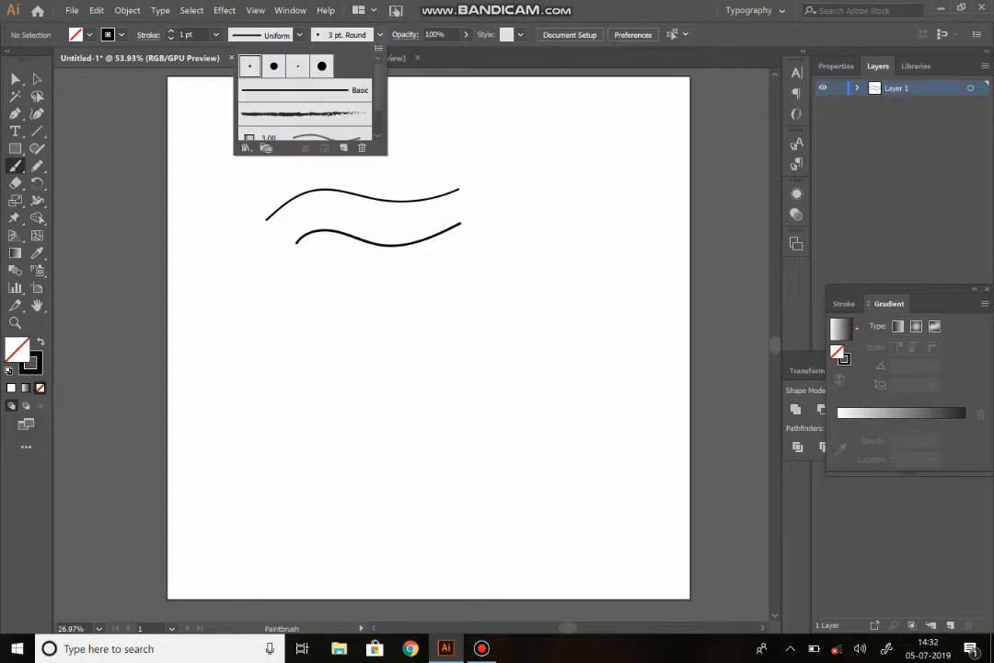
pyautogui.click(274, 65)
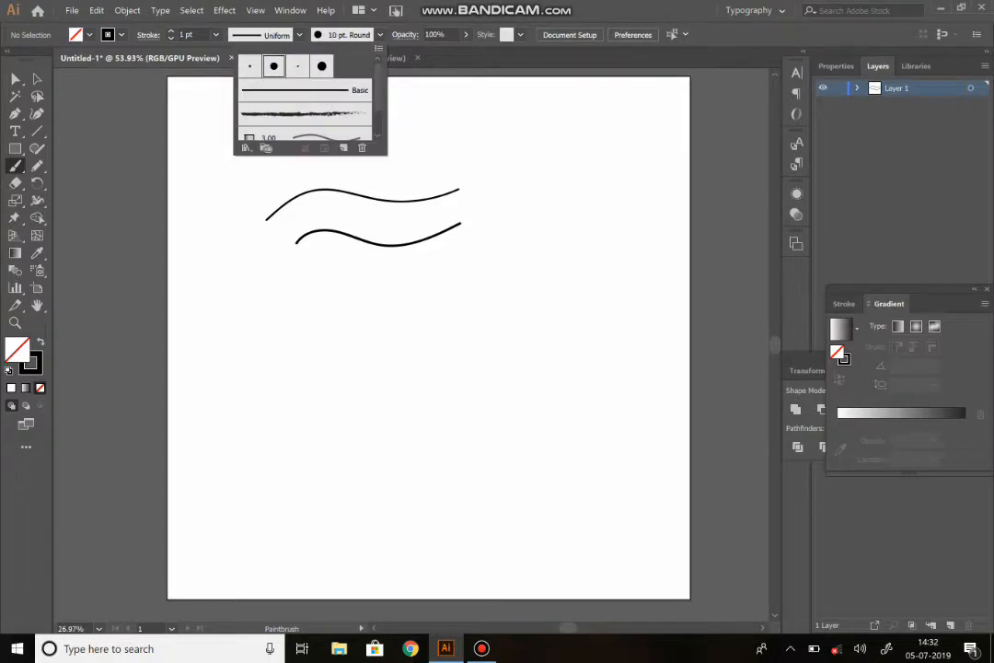
pyautogui.press('Escape')
pyautogui.moveTo(289, 292)
pyautogui.mouseDown()
pyautogui.moveTo(383, 307)
pyautogui.moveTo(490, 276)
pyautogui.mouseUp()
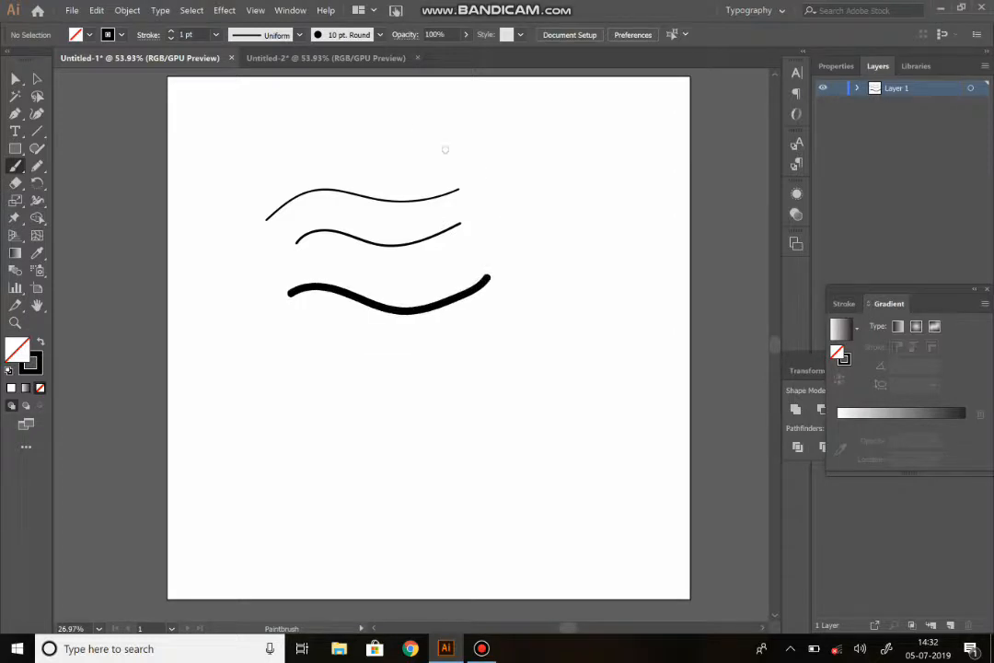
# Paint a fourth wavy line under the 10 pt. Round stroke with the Touch Calligraphic brush.
pyautogui.click(324, 34)
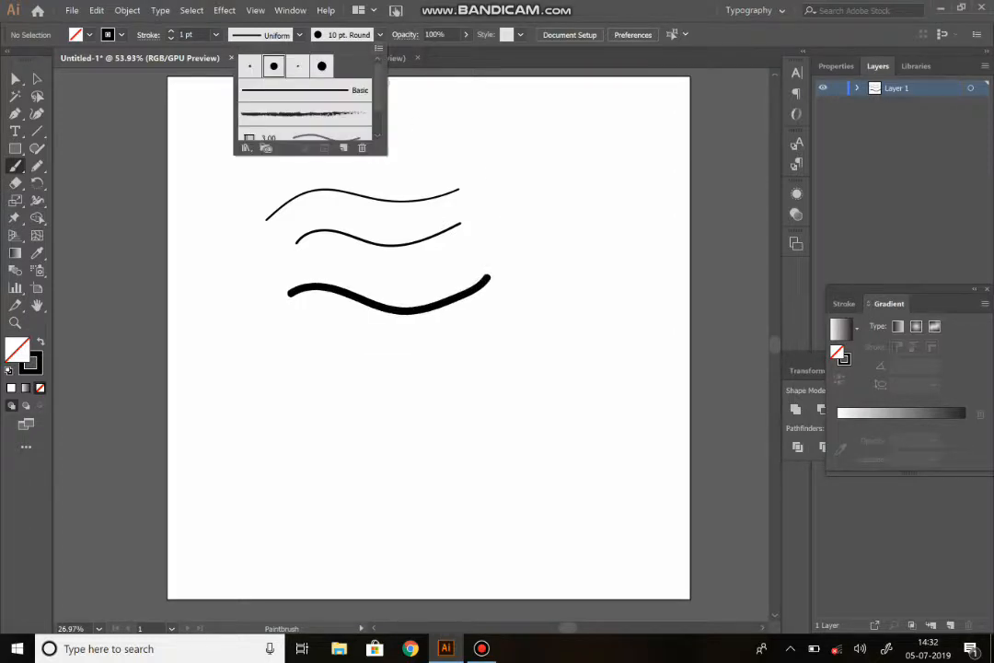
pyautogui.click(322, 65)
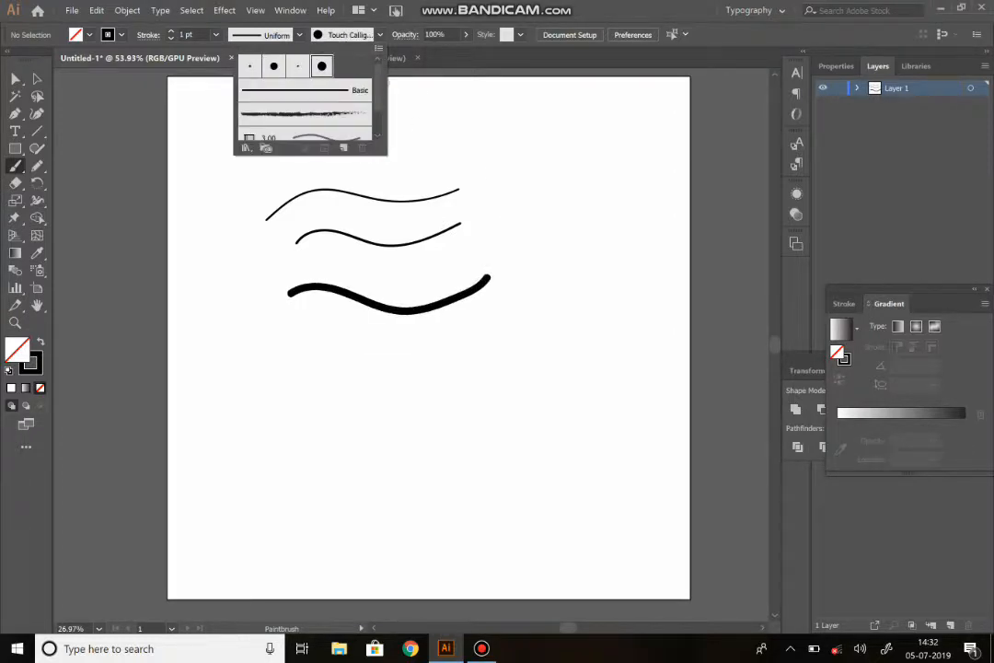
pyautogui.press('Escape')
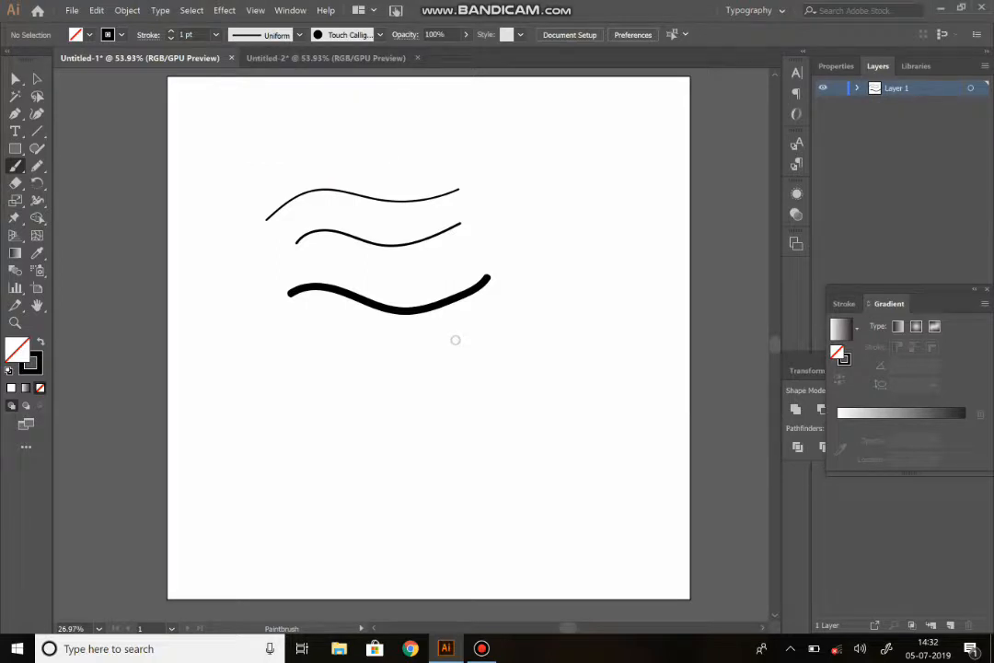
pyautogui.moveTo(291, 348)
pyautogui.mouseDown()
pyautogui.moveTo(393, 350)
pyautogui.moveTo(487, 319)
pyautogui.mouseUp()
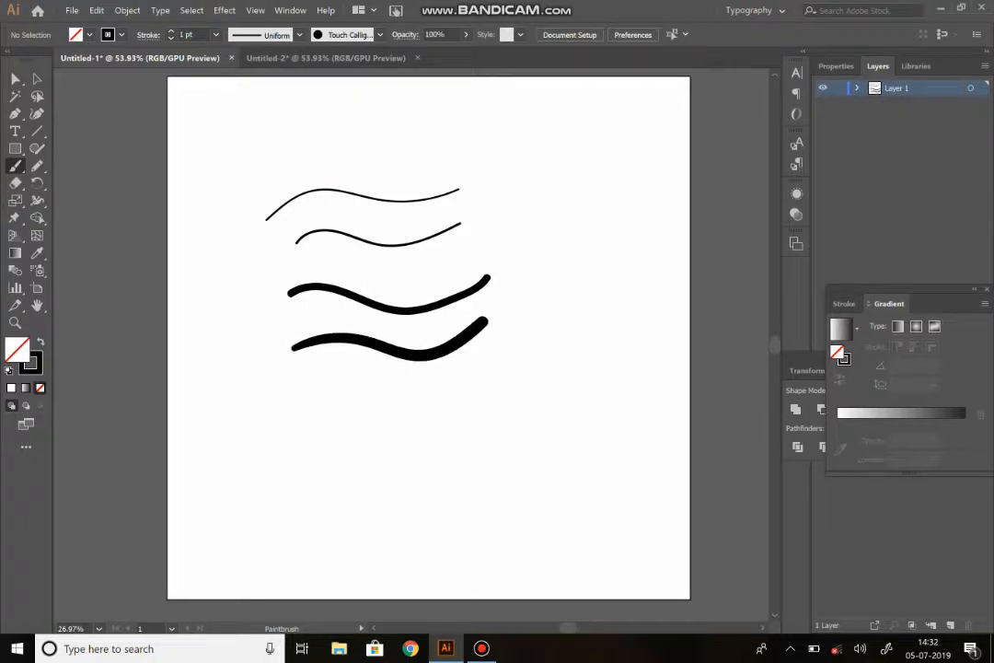
# Handwrite a word across the artboard beneath the wavy lines with the Touch Calligraphic brush.
pyautogui.moveTo(258, 395)
pyautogui.mouseDown()
pyautogui.moveTo(250, 466)
pyautogui.moveTo(285, 428)
pyautogui.moveTo(319, 419)
pyautogui.moveTo(326, 443)
pyautogui.moveTo(390, 435)
pyautogui.mouseUp()
pyautogui.moveTo(377, 374); pyautogui.dragTo(384, 371)
pyautogui.moveTo(399, 413); pyautogui.dragTo(466, 434)
pyautogui.moveTo(444, 382)
pyautogui.mouseDown()
pyautogui.moveTo(480, 399)
pyautogui.moveTo(518, 466)
pyautogui.moveTo(516, 403)
pyautogui.moveTo(541, 374)
pyautogui.moveTo(564, 394)
pyautogui.moveTo(595, 381)
pyautogui.mouseUp()
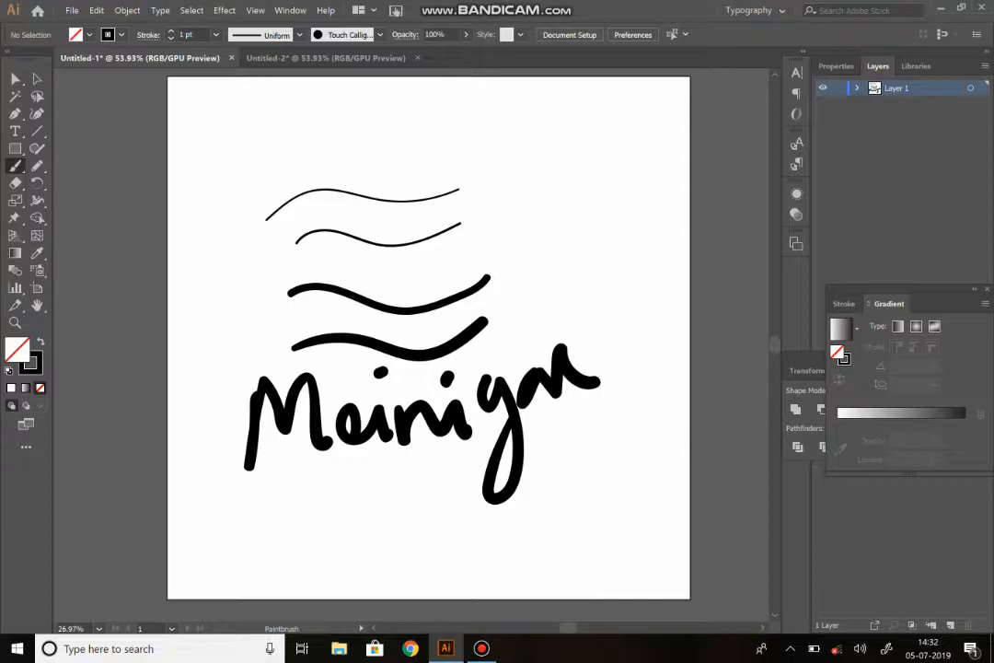
# Select all the wavy lines and the handwritten word and delete them.
pyautogui.click(36, 78)
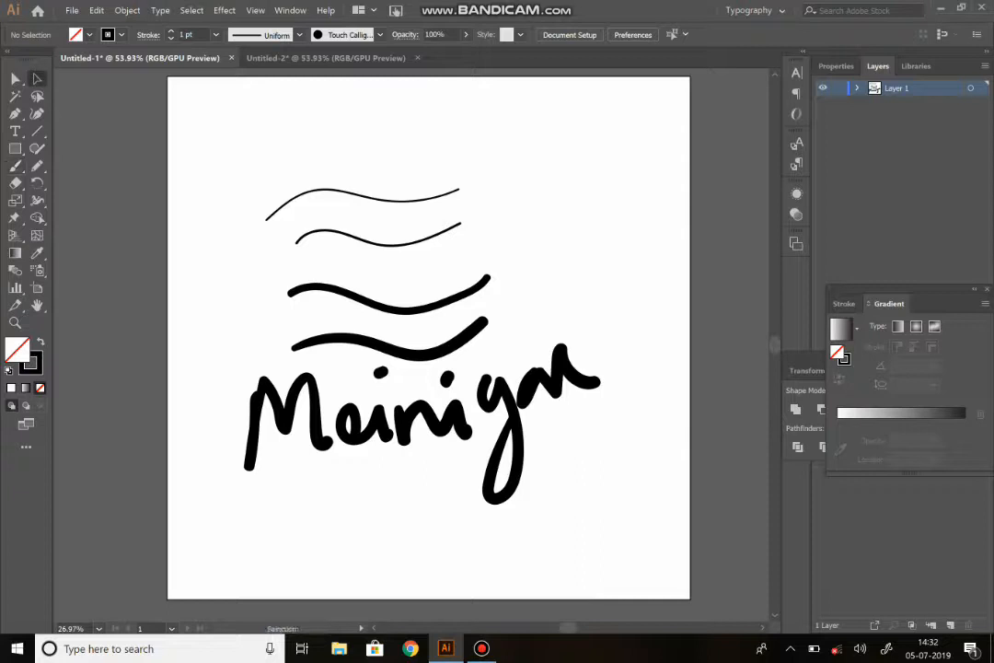
pyautogui.moveTo(235, 169)
pyautogui.mouseDown()
pyautogui.moveTo(529, 469)
pyautogui.moveTo(637, 522)
pyautogui.mouseUp()
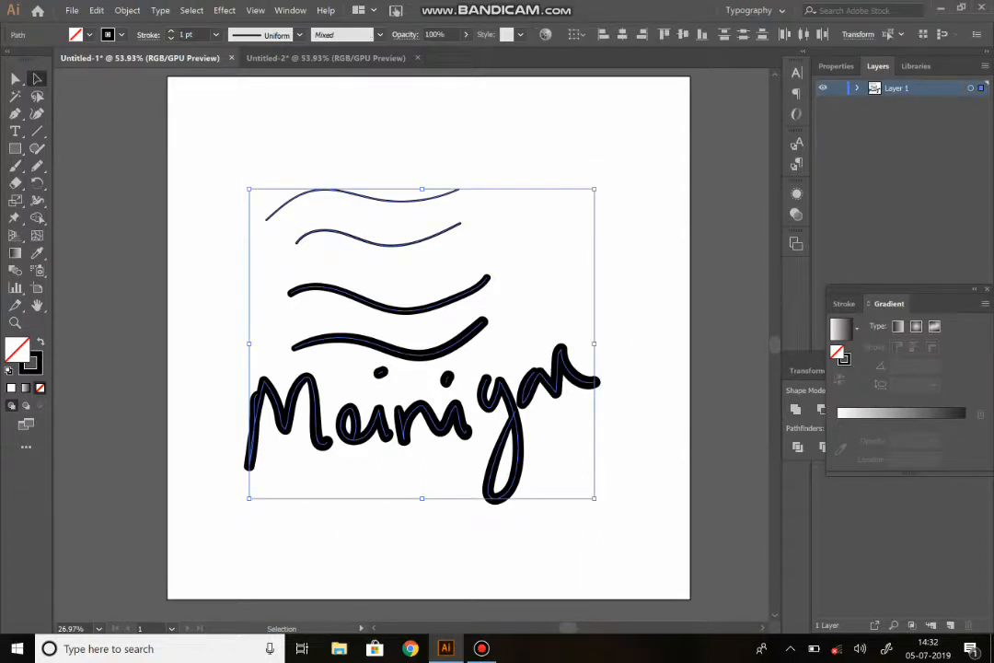
pyautogui.press('Delete')
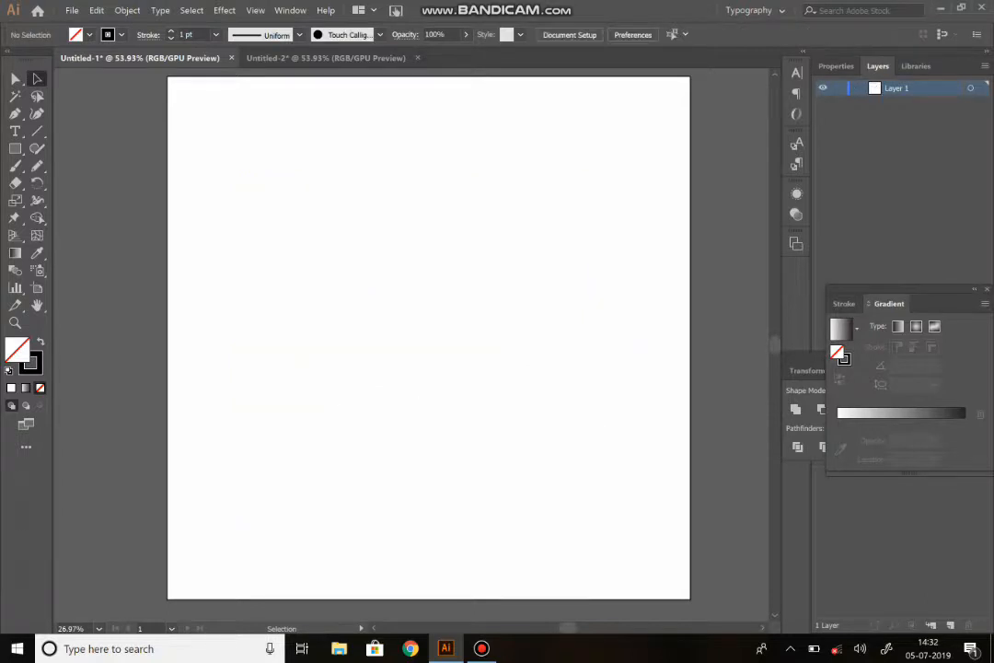
# Paint a wavy line and a handwritten letter B on the empty artboard with the 3 pt. Oval brush.
pyautogui.click(379, 34)
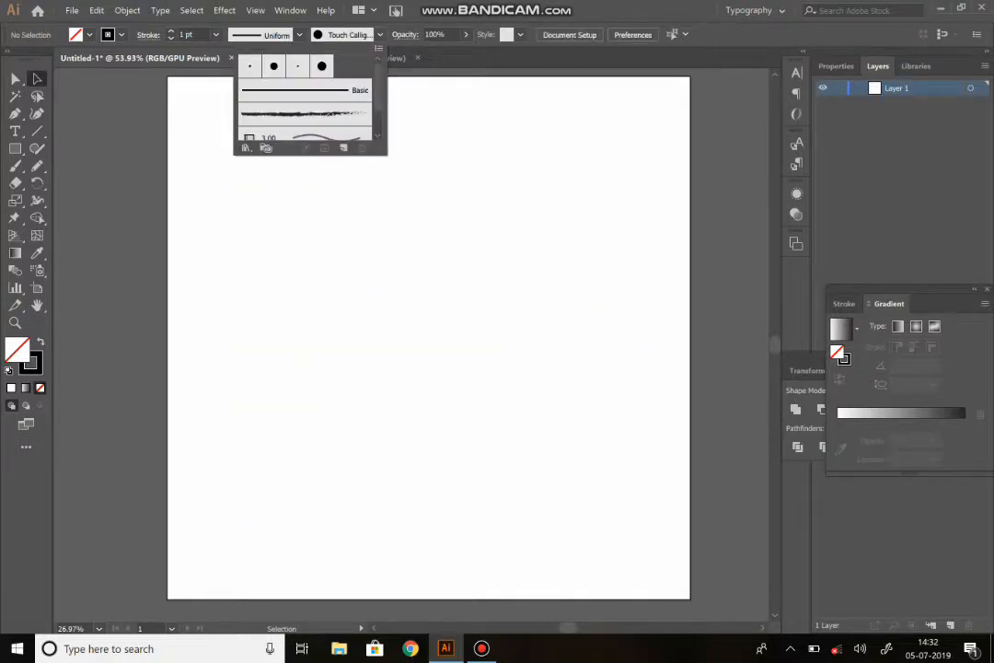
pyautogui.click(297, 66)
pyautogui.click(14, 166)
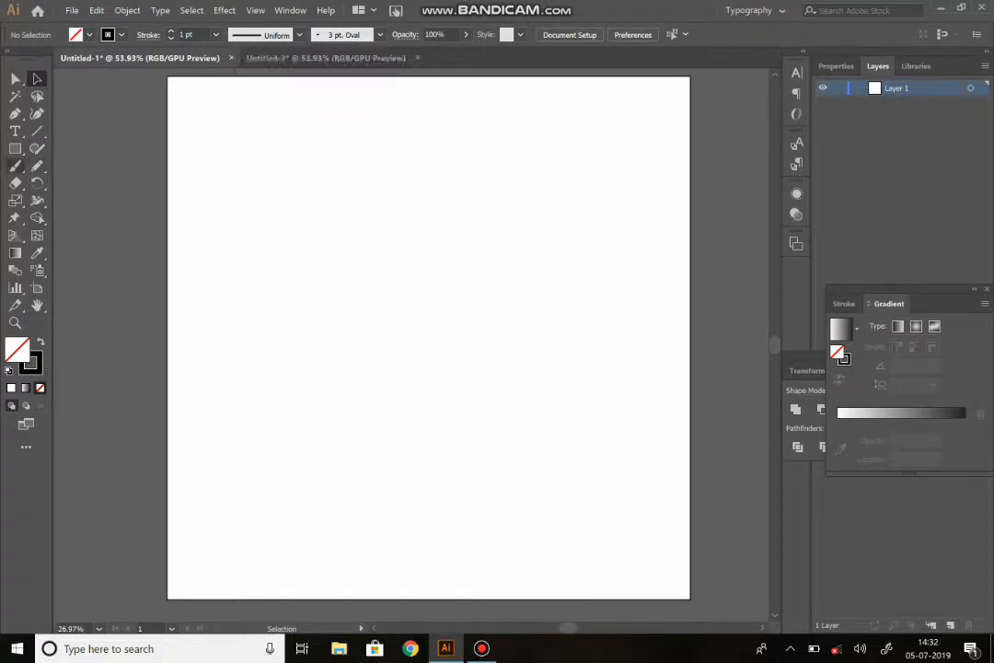
pyautogui.click(15, 165)
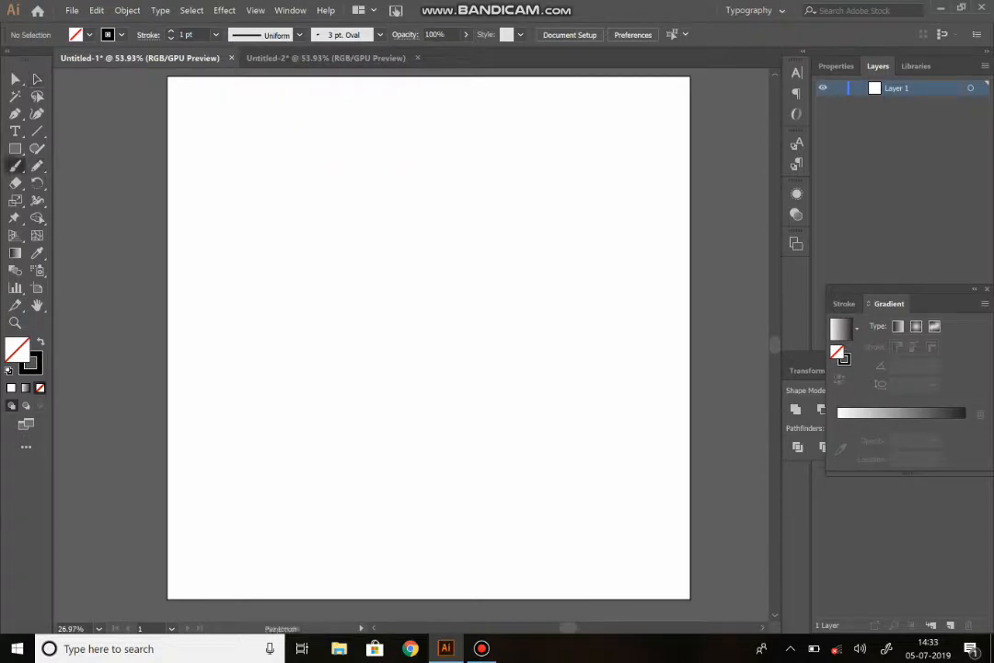
pyautogui.moveTo(294, 222)
pyautogui.mouseDown()
pyautogui.moveTo(366, 241)
pyautogui.moveTo(443, 231)
pyautogui.mouseUp()
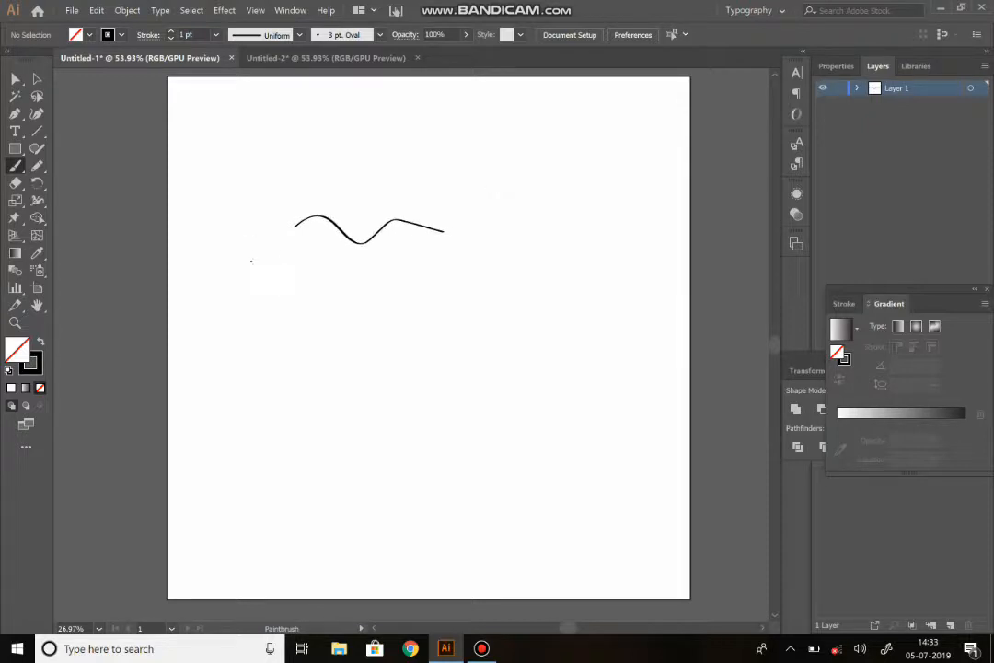
pyautogui.moveTo(250, 292)
pyautogui.mouseDown()
pyautogui.moveTo(261, 262)
pyautogui.moveTo(242, 307)
pyautogui.mouseUp()
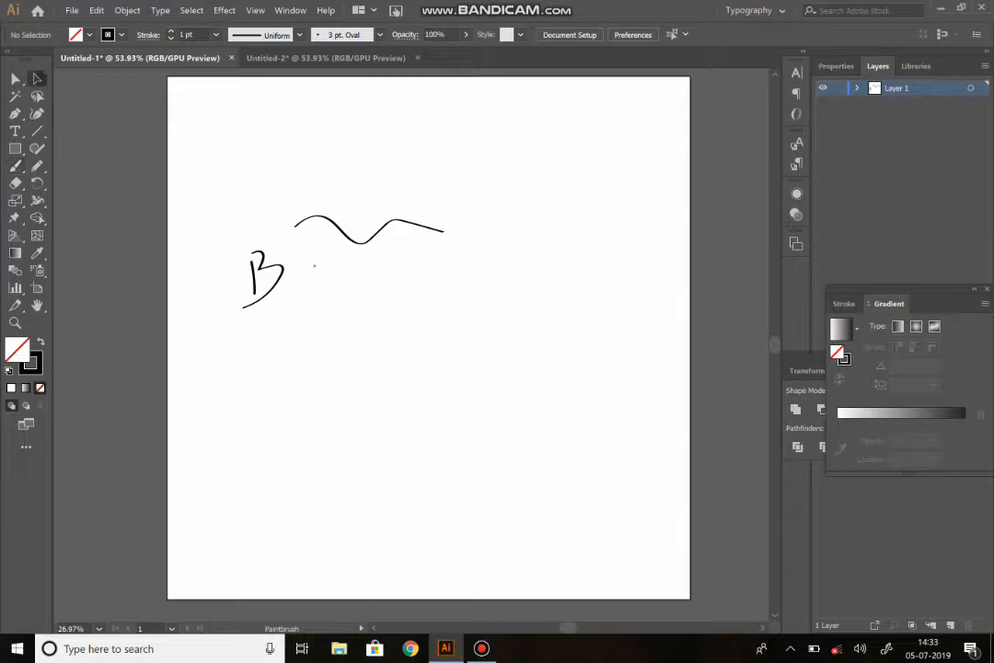
# Select the wavy line above the letter B and set its stroke weight to 3 pt.
pyautogui.click(37, 78)
pyautogui.click(342, 231)
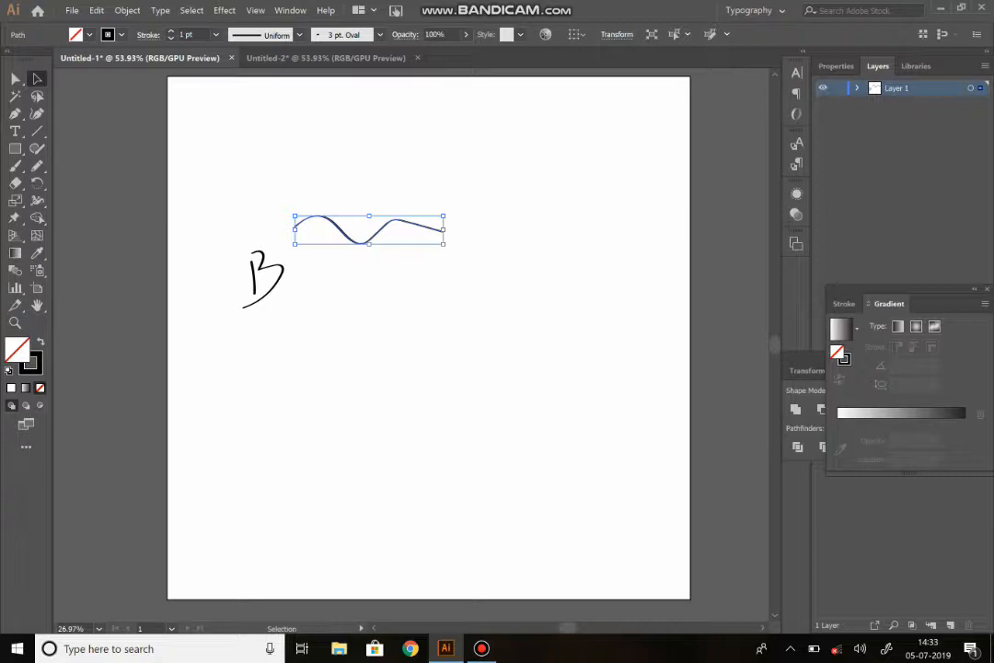
pyautogui.click(335, 193)
pyautogui.moveTo(335, 193); pyautogui.dragTo(401, 261)
pyautogui.click(183, 29)
pyautogui.click(234, 129)
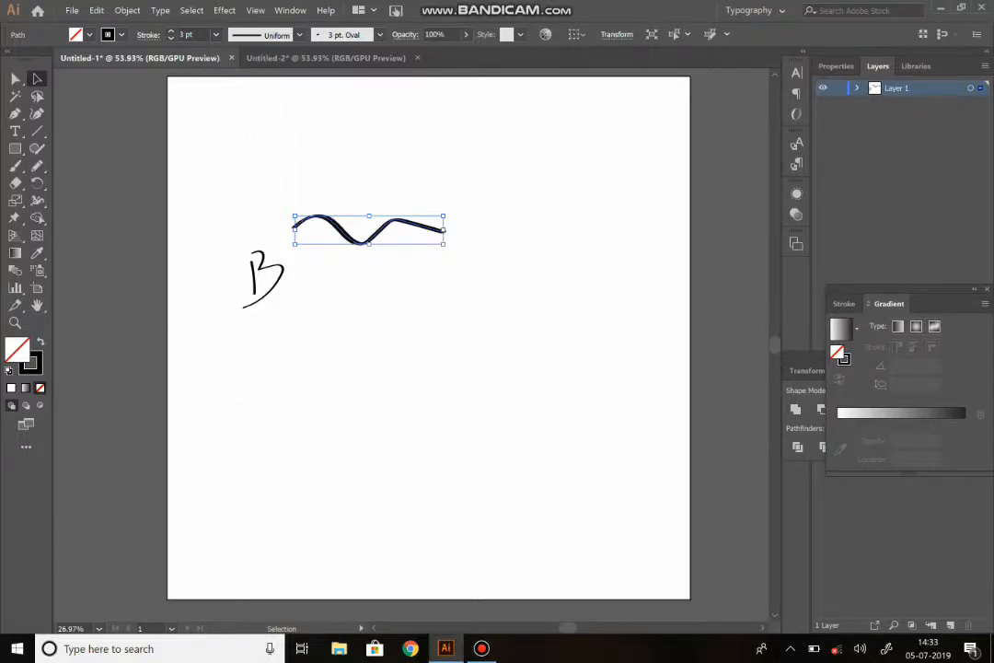
# Try a 6 pt stroke weight on the wavy line, settle on 0.5 pt, and deselect it.
pyautogui.click(216, 34)
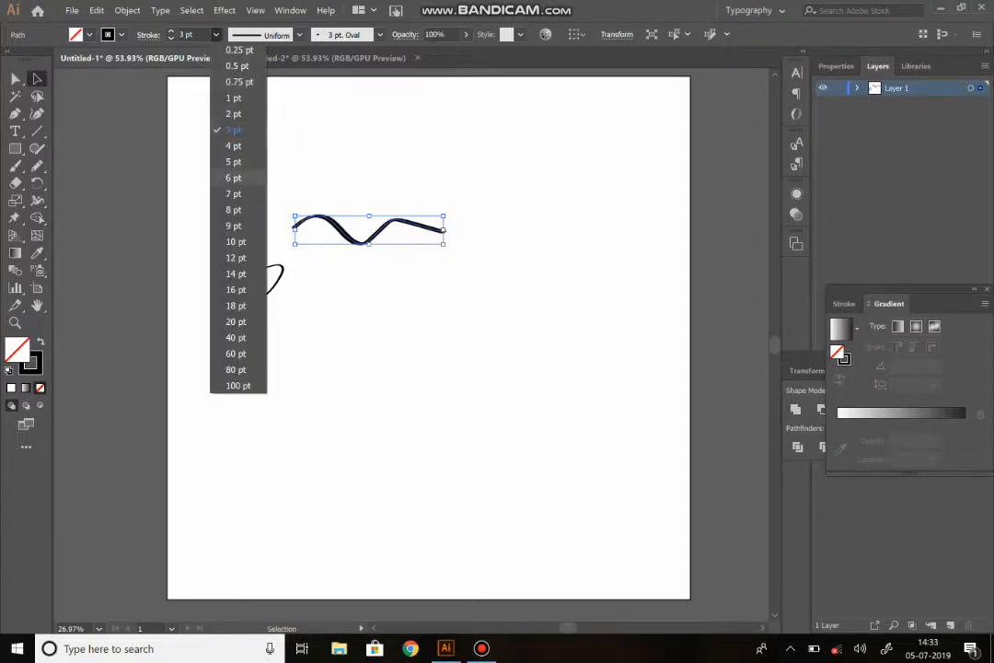
pyautogui.click(237, 174)
pyautogui.click(215, 34)
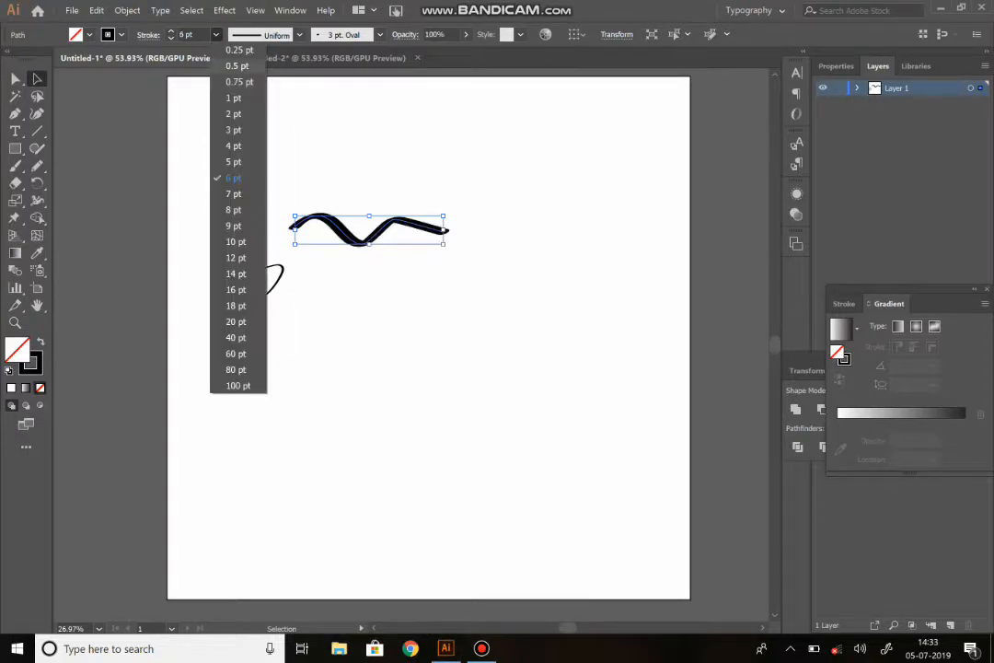
pyautogui.click(237, 65)
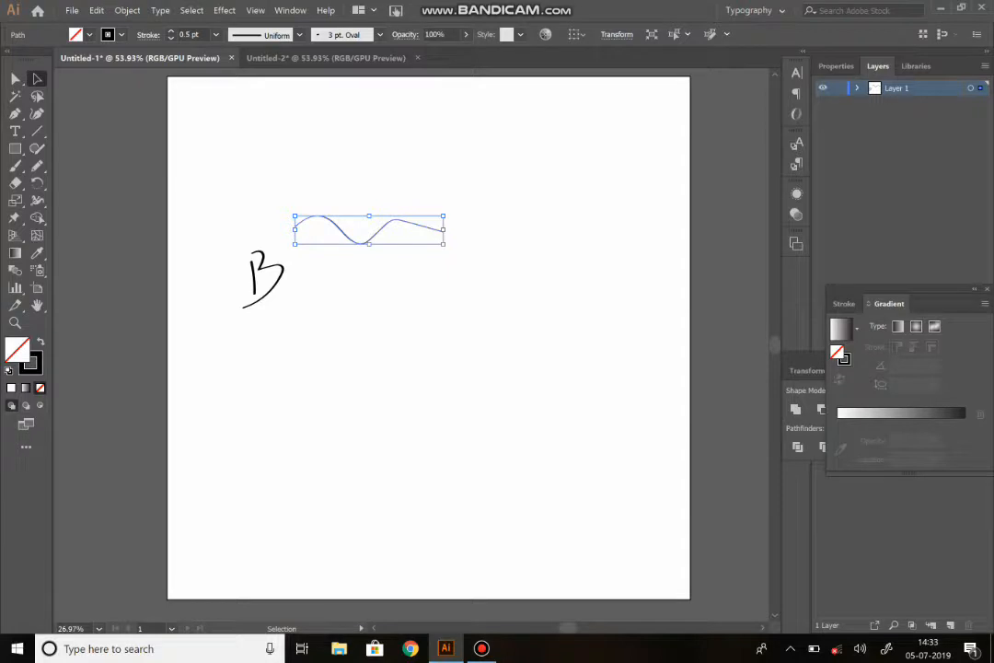
pyautogui.click(395, 275)
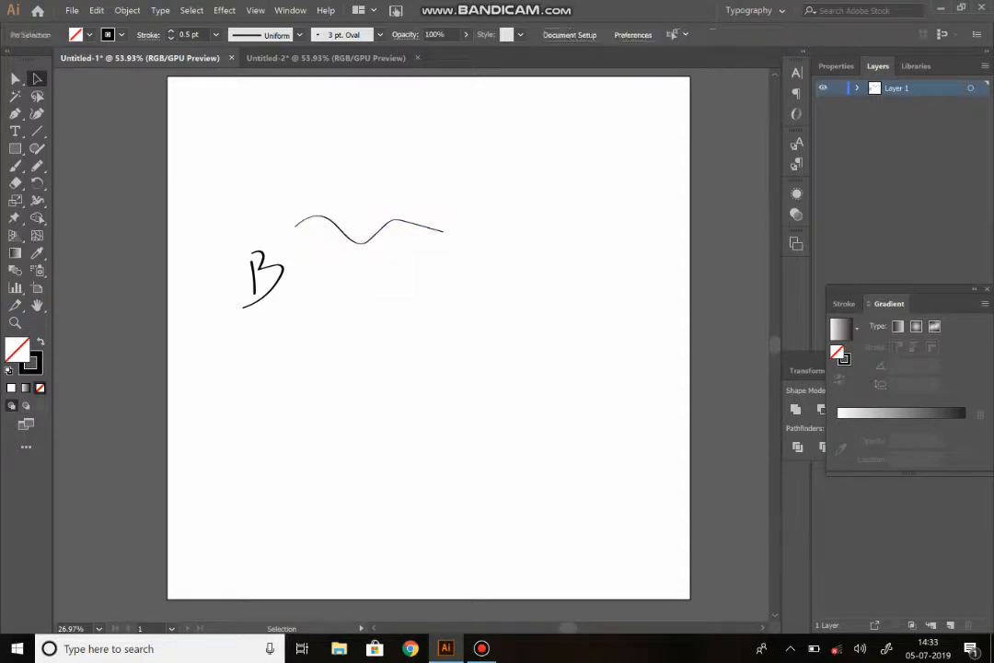
# Select the wavy line together with the letter B and delete both.
pyautogui.moveTo(216, 207); pyautogui.dragTo(457, 308)
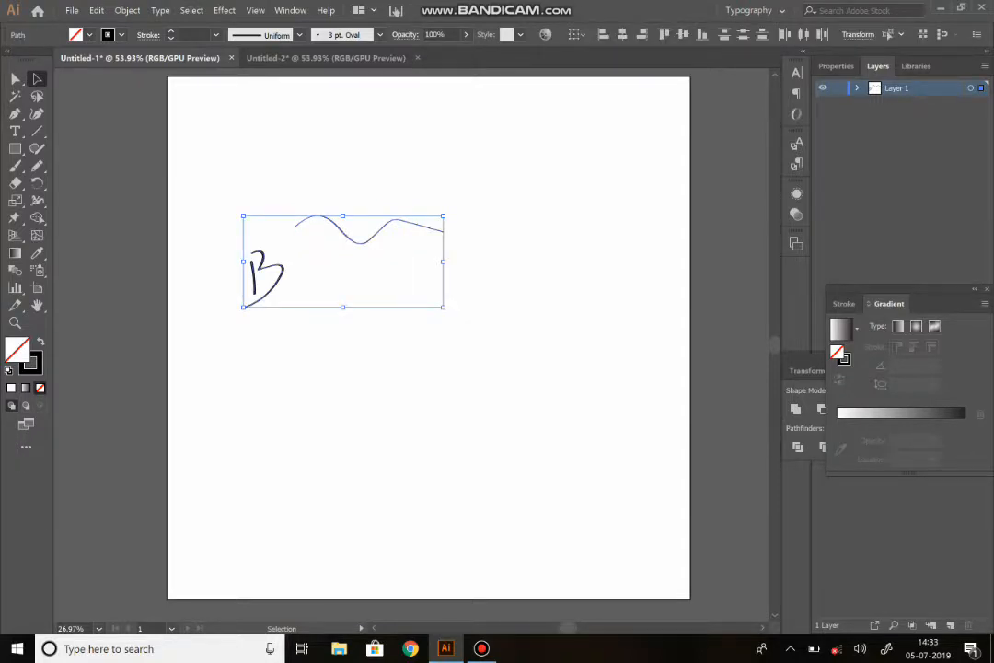
pyautogui.press('Delete')
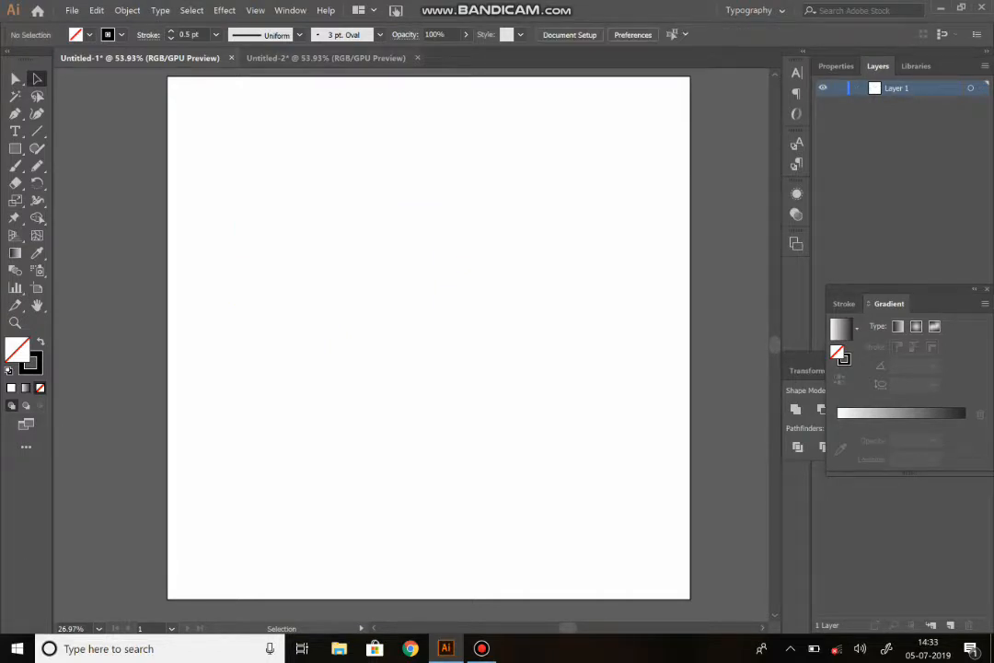
# Copy the cartoon sailor image from Untitled-2 onto the Untitled-1 artboard and nudge it left and slightly upward to centre it.
pyautogui.hotkey('ctrl', 'Tab')
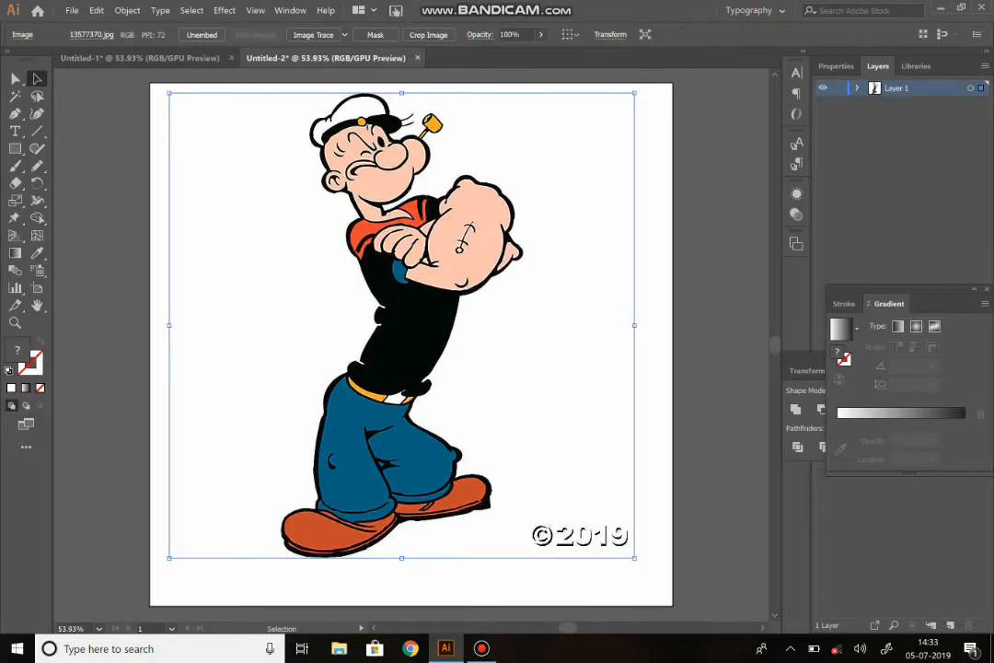
pyautogui.moveTo(407, 355)
pyautogui.mouseDown()
pyautogui.moveTo(240, 122)
pyautogui.moveTo(222, 63)
pyautogui.moveTo(442, 356)
pyautogui.mouseUp()
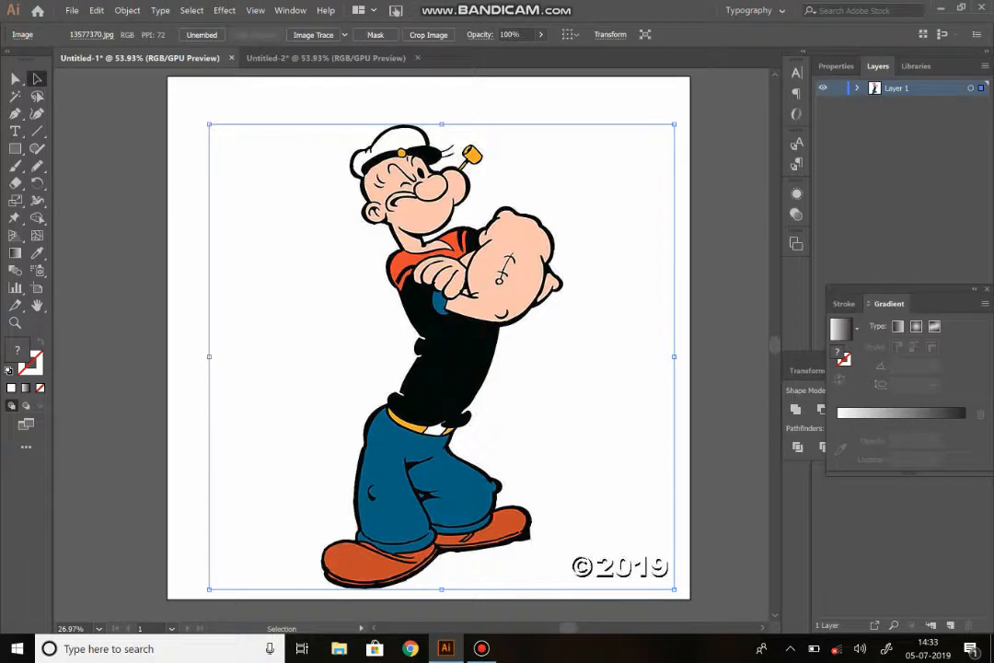
pyautogui.hotkey('shift', 'Left')
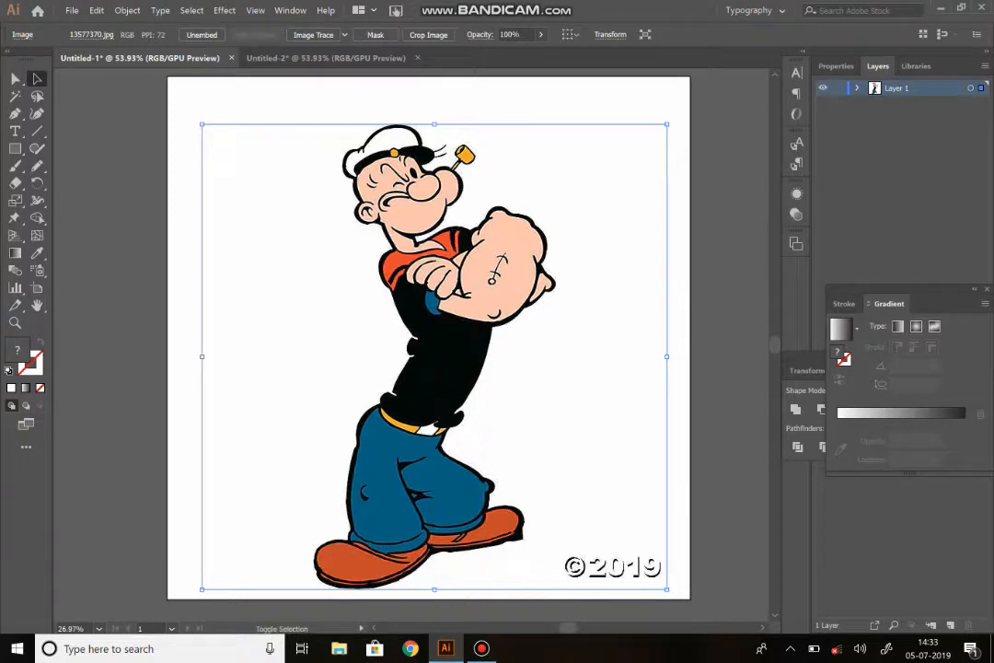
pyautogui.press('Left')
pyautogui.press('Left')
pyautogui.press('Left')
pyautogui.press('Up')
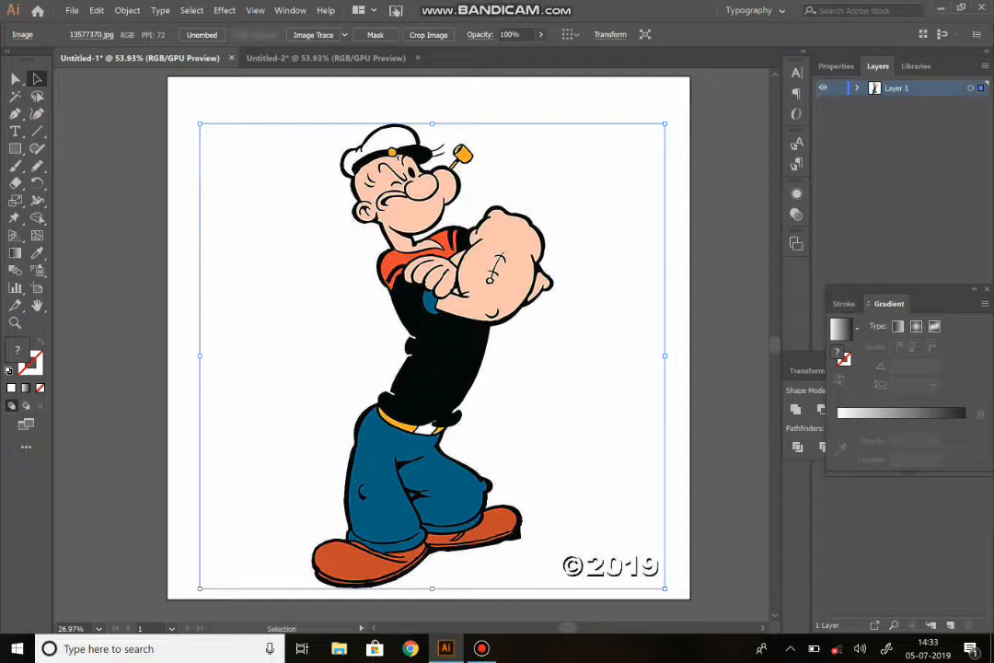
# Lock the sailor image's layer and add a new layer above it.
pyautogui.hotkey('ctrl', '2')
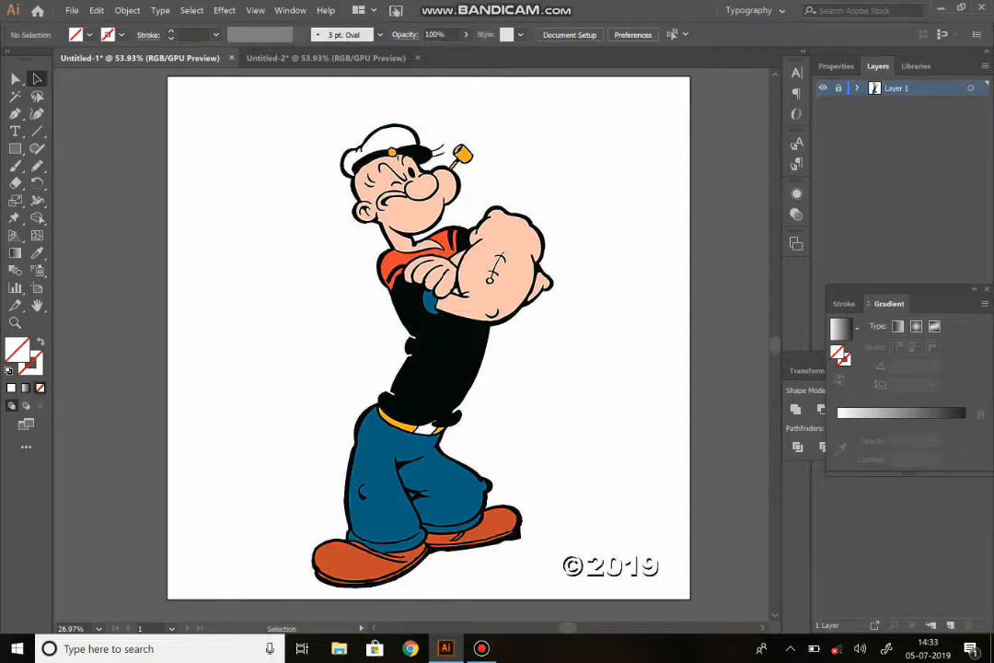
pyautogui.hotkey('ctrl', 'l')
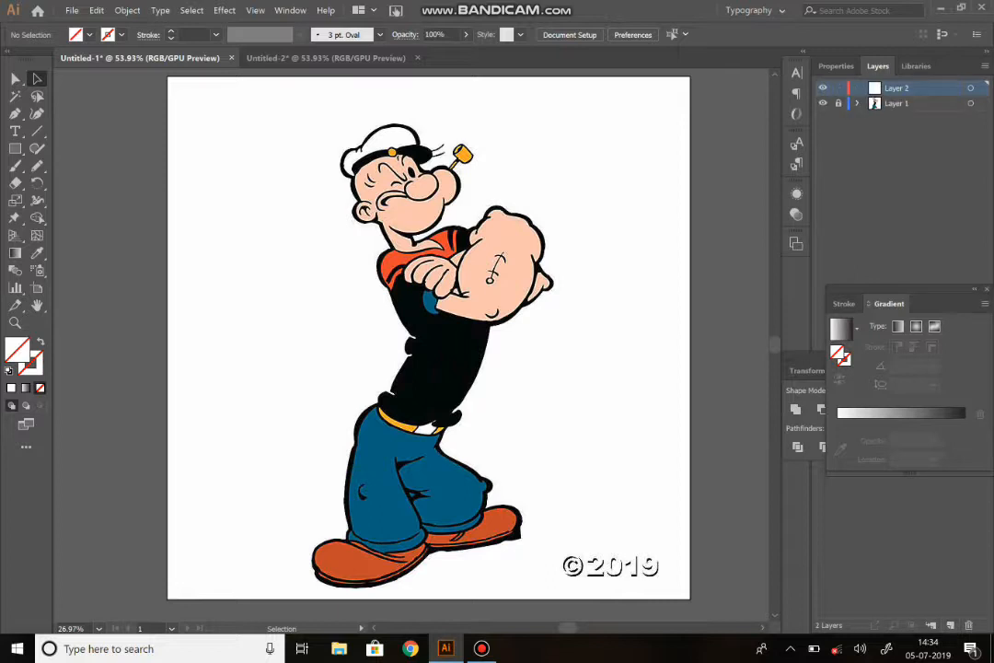
# Unlock Layer 1 to lower the sailor image's opacity to 35%, and relock it with Layer 2 active.
pyautogui.click(896, 103)
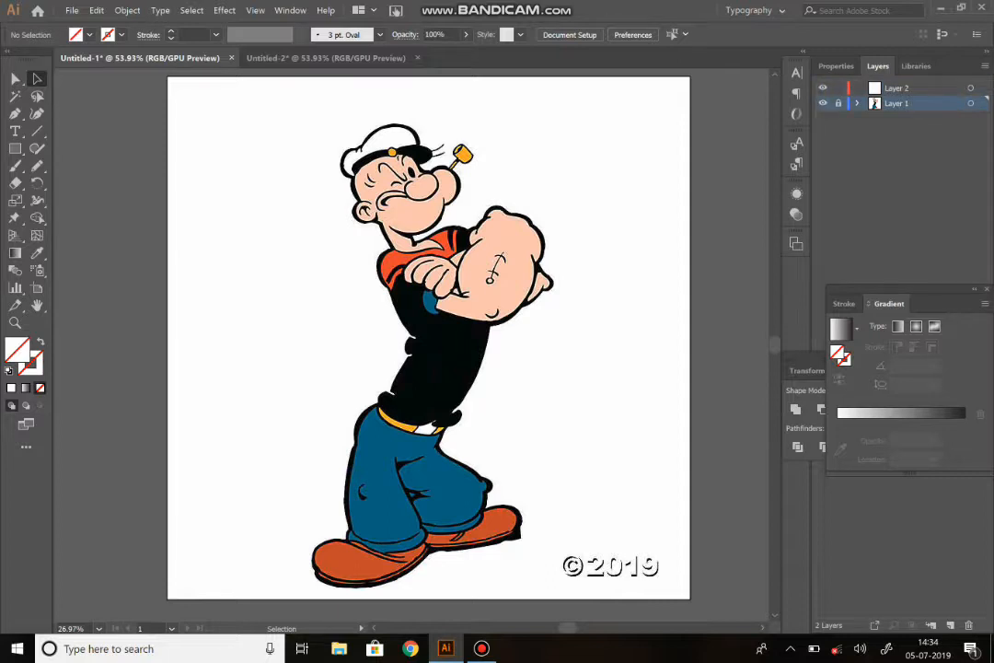
pyautogui.click(837, 104)
pyautogui.hotkey('ctrl', 'a')
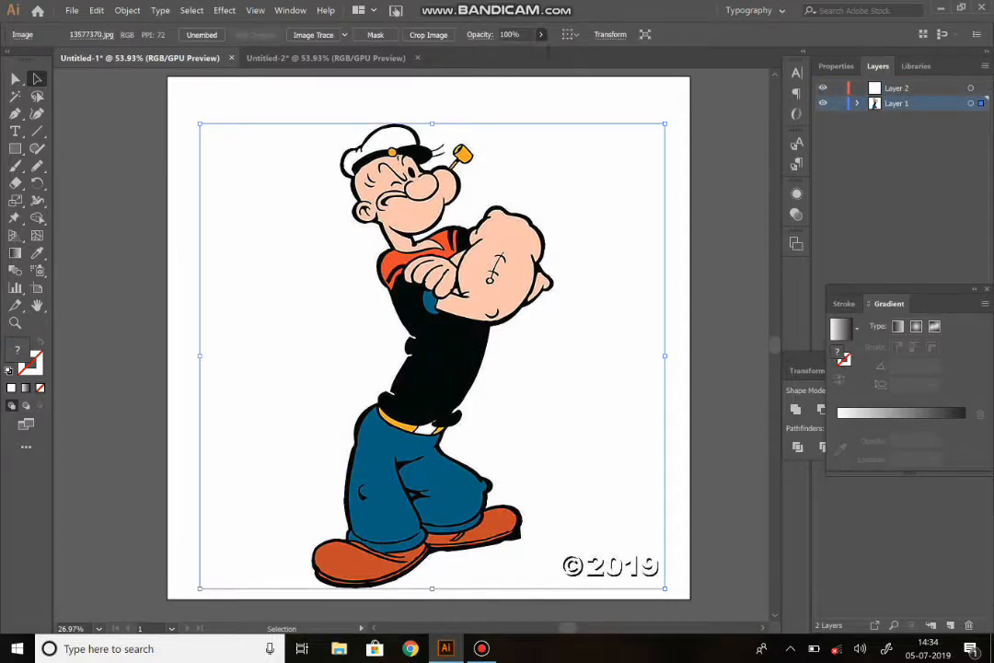
pyautogui.click(540, 34)
pyautogui.moveTo(537, 51); pyautogui.dragTo(503, 51)
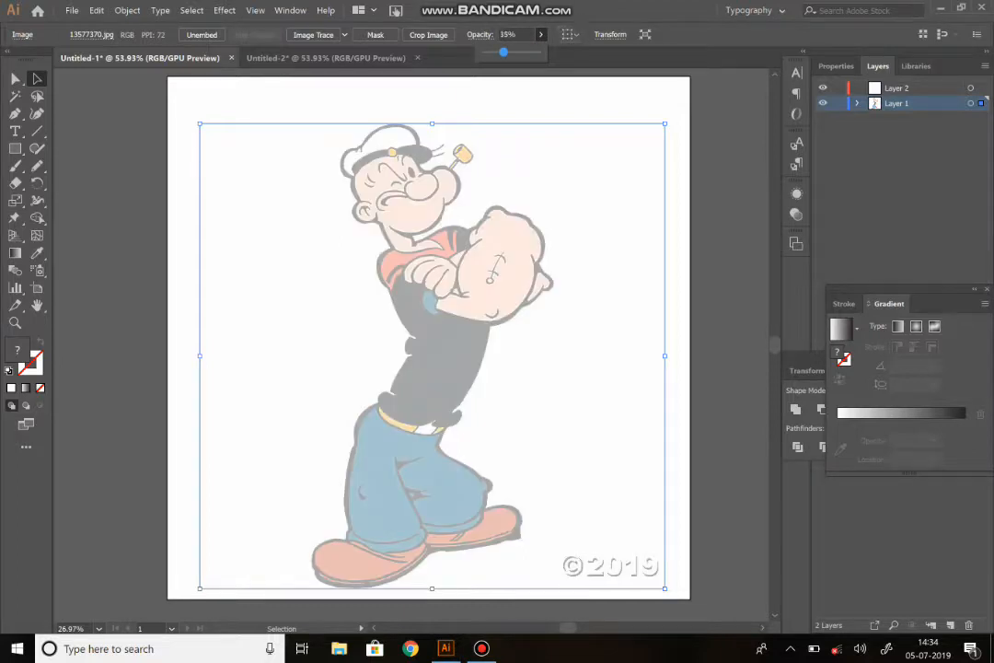
pyautogui.click(837, 103)
pyautogui.click(921, 90)
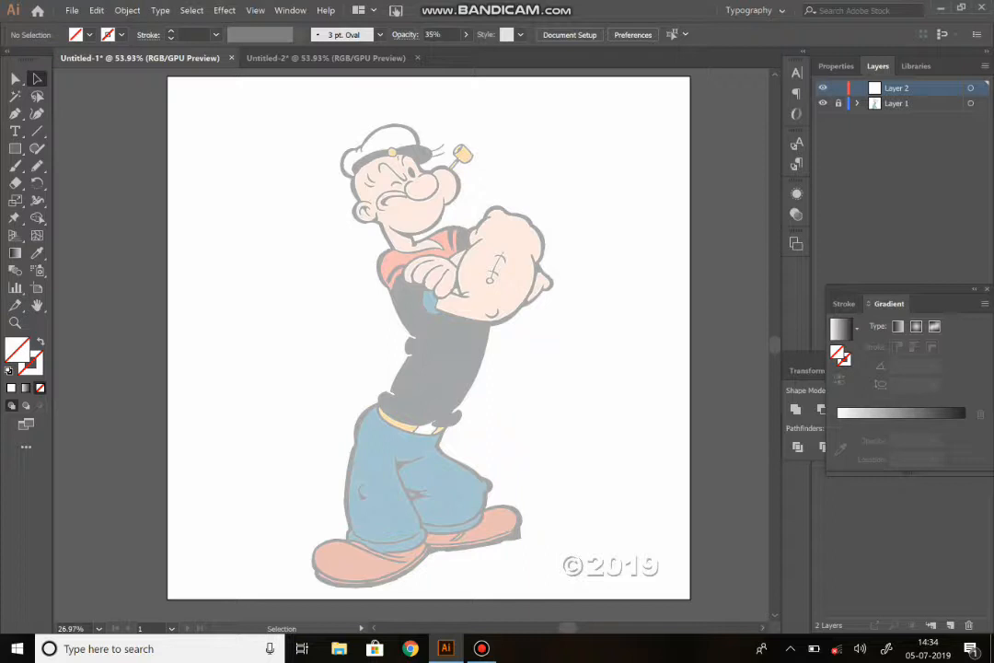
# Try a Paintbrush stroke along the sailor's raised forearm, undo it, and set the stroke colour to red.
pyautogui.press('b')
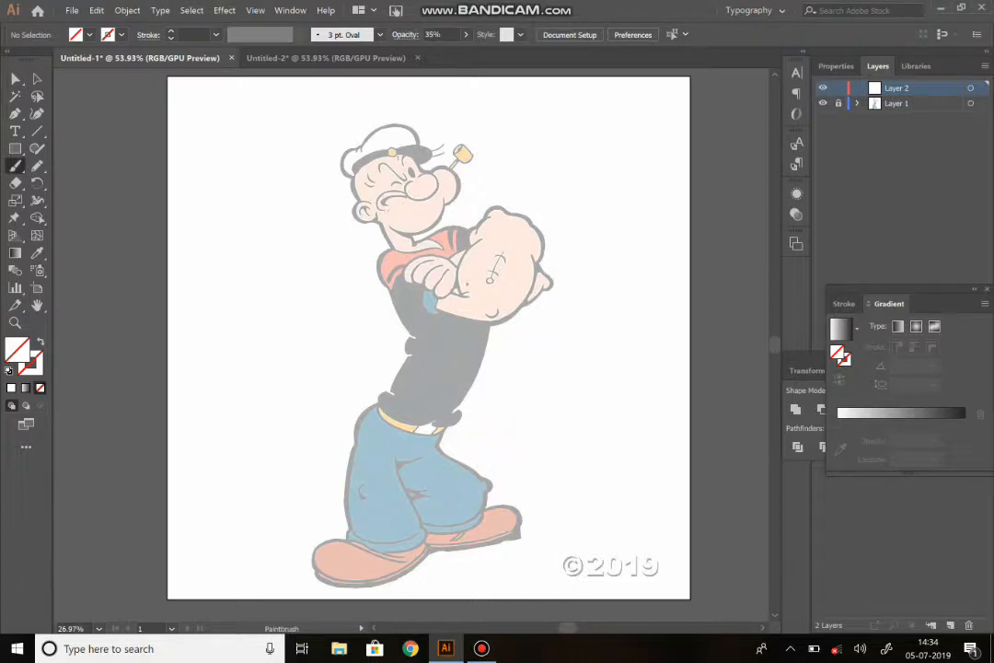
pyautogui.moveTo(466, 296)
pyautogui.mouseDown()
pyautogui.moveTo(458, 274)
pyautogui.moveTo(484, 240)
pyautogui.mouseUp()
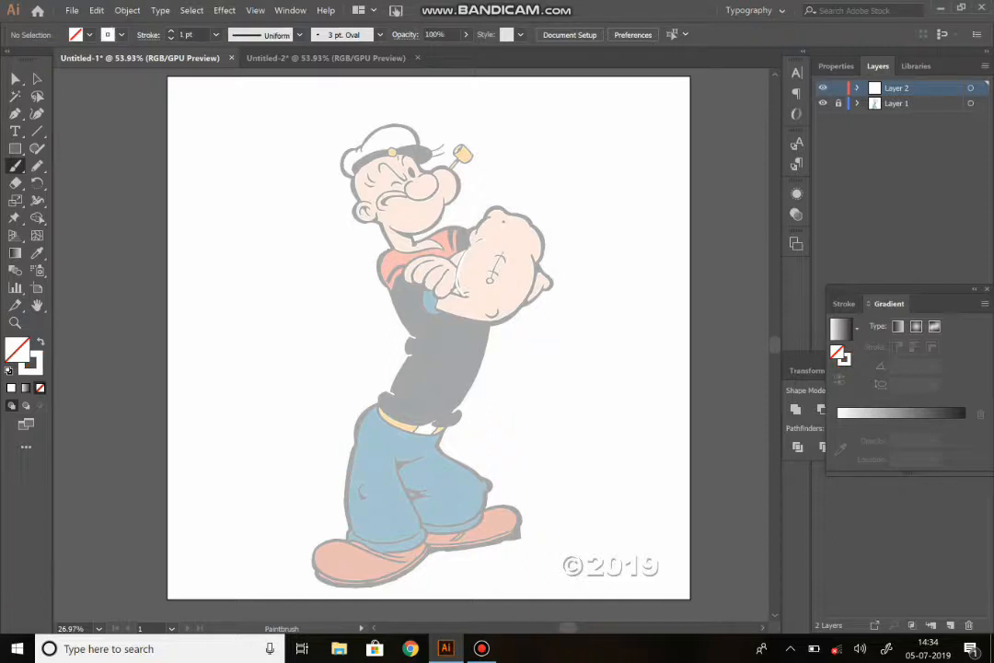
pyautogui.hotkey('ctrl', 'z')
pyautogui.click(88, 34)
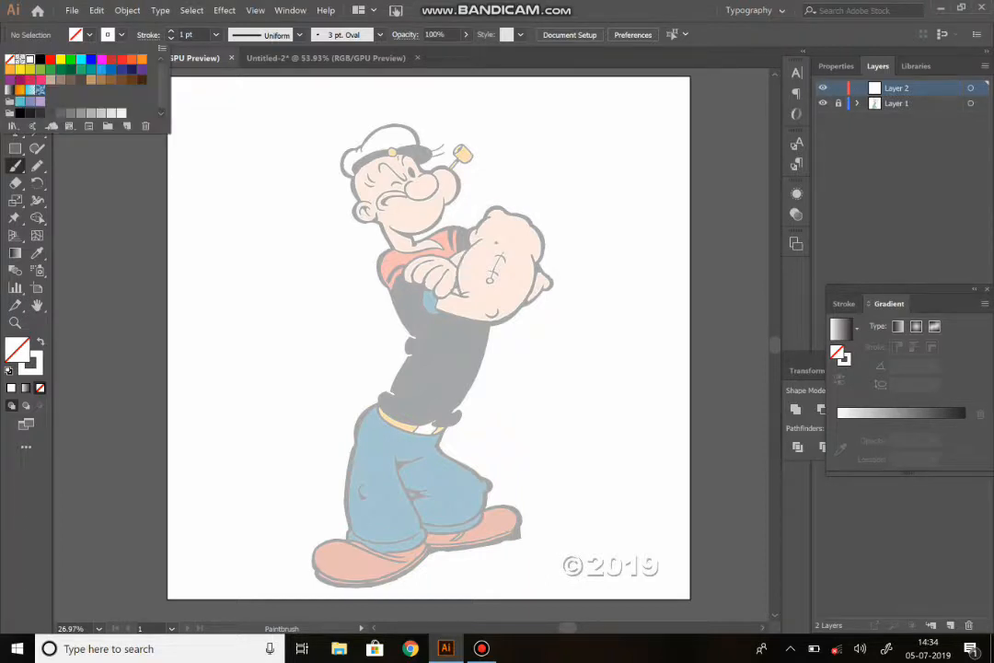
pyautogui.click(120, 33)
pyautogui.click(120, 33)
pyautogui.click(112, 58)
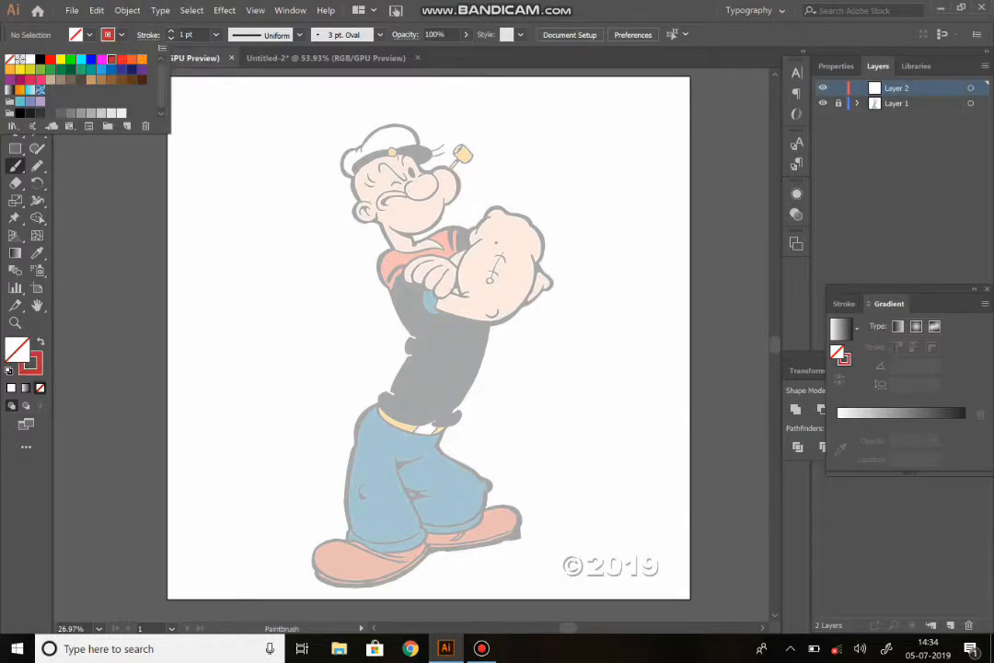
pyautogui.press('Escape')
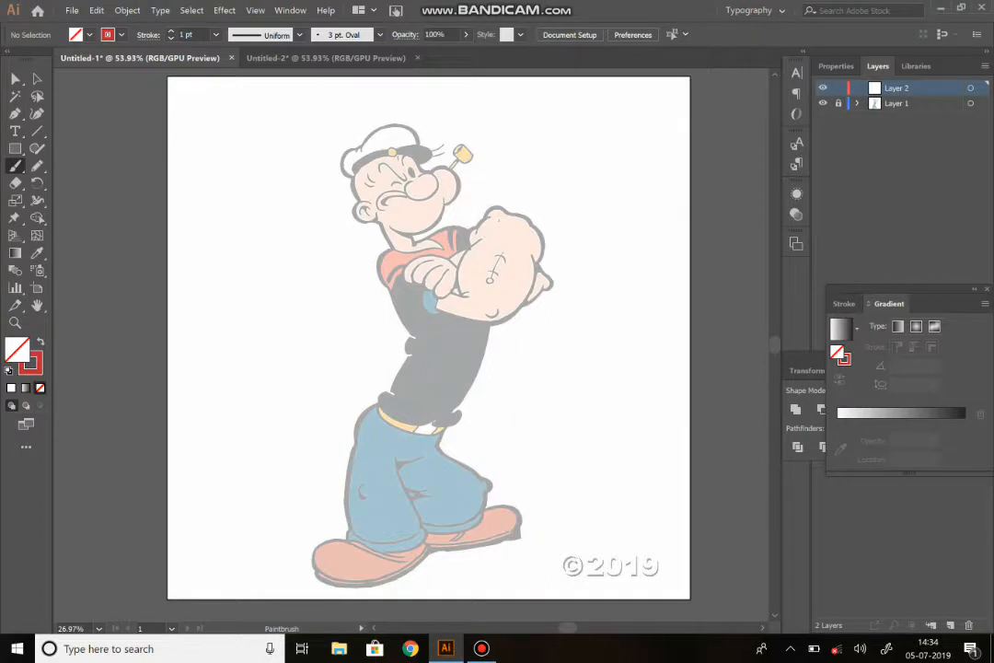
# Trace the arms, hands, collar and jaw with red Paintbrush strokes, replacing the stroke over the top of the head.
pyautogui.moveTo(485, 237); pyautogui.dragTo(460, 297)
pyautogui.moveTo(476, 243)
pyautogui.mouseDown()
pyautogui.moveTo(469, 229)
pyautogui.moveTo(495, 214)
pyautogui.mouseUp()
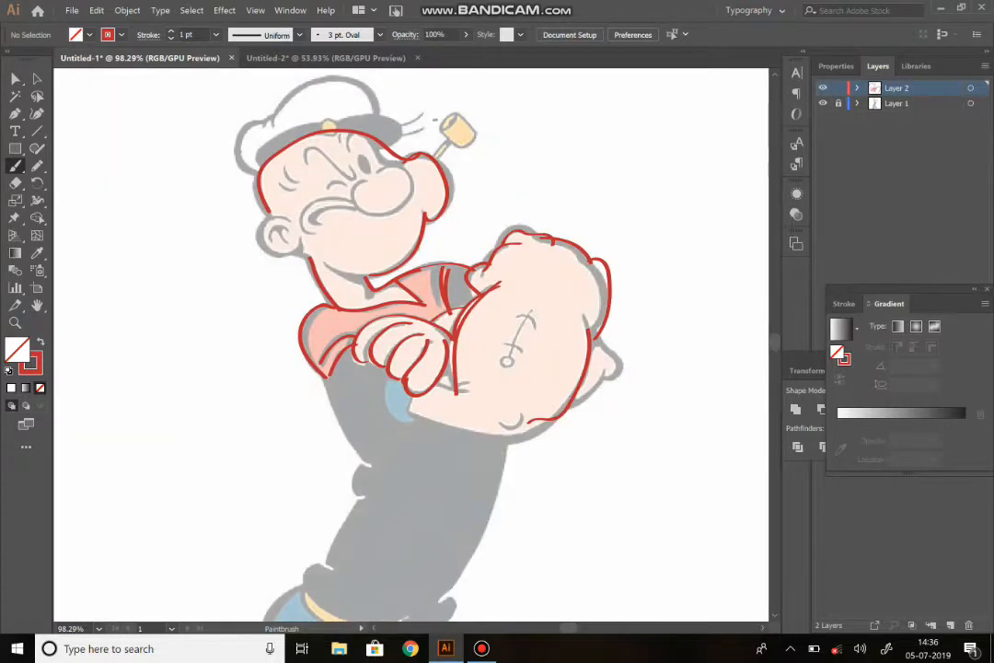
pyautogui.hotkey('ctrl', 'z')
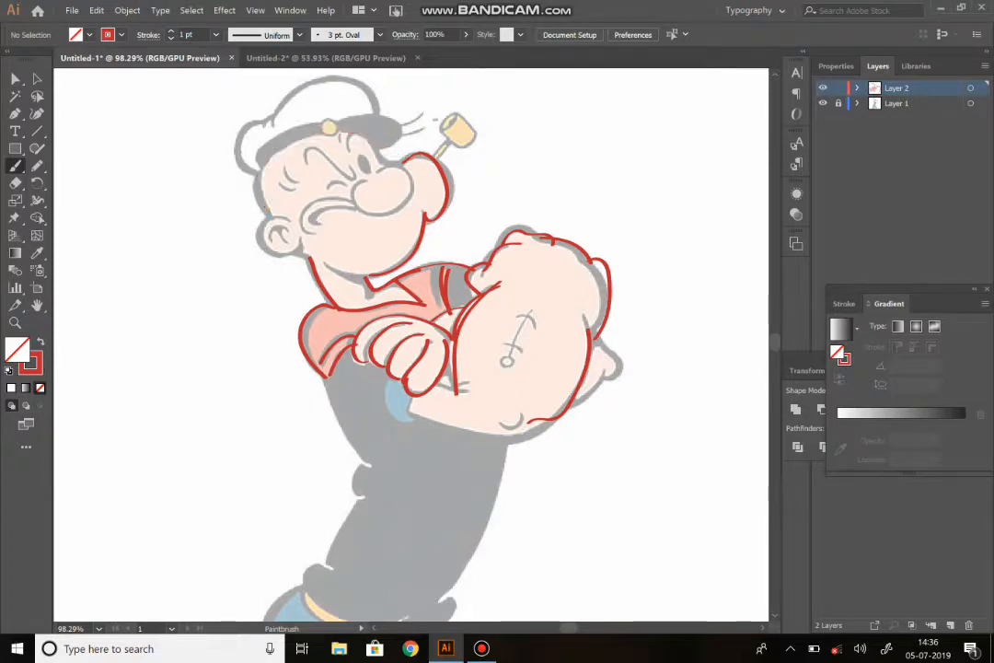
pyautogui.hotkey('ctrl', 'shift', 'z')
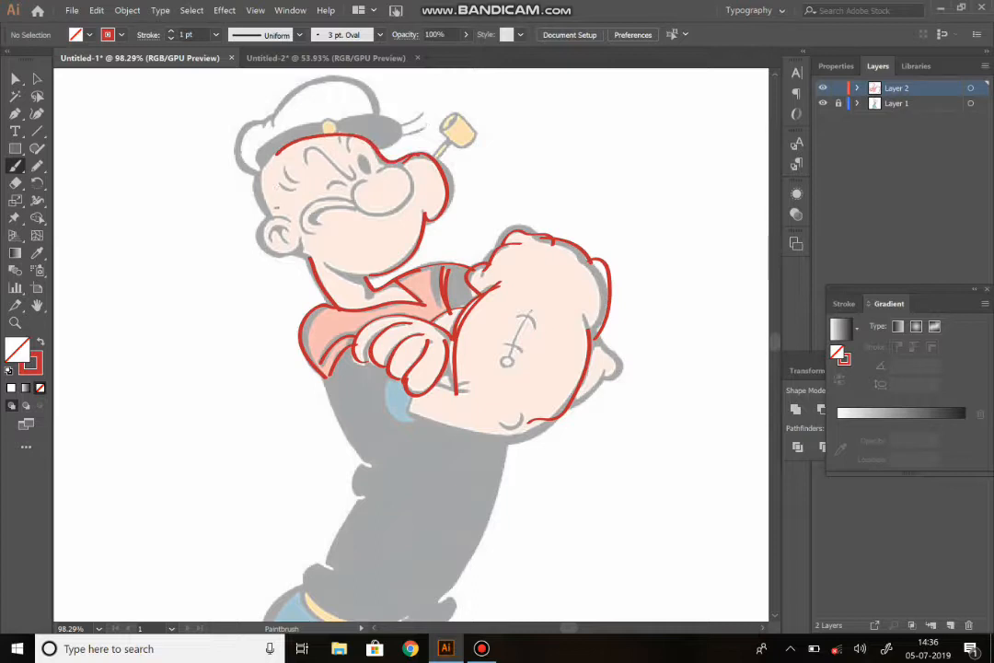
# Trace the back of the head, ear and facial features, plus the cap, body, trousers and shoes, with the Paintbrush.
pyautogui.moveTo(269, 215)
pyautogui.mouseDown()
pyautogui.moveTo(256, 191)
pyautogui.moveTo(277, 152)
pyautogui.mouseUp()
pyautogui.moveTo(268, 226)
pyautogui.mouseDown()
pyautogui.moveTo(261, 246)
pyautogui.moveTo(303, 250)
pyautogui.moveTo(321, 276)
pyautogui.mouseUp()
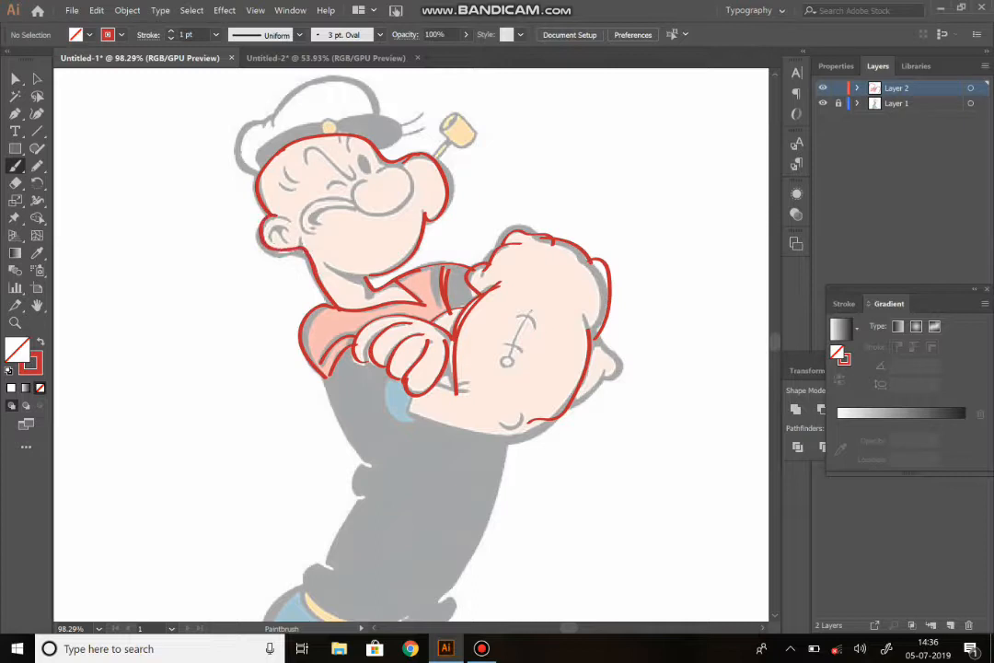
pyautogui.moveTo(273, 227); pyautogui.dragTo(268, 241)
pyautogui.moveTo(320, 208)
pyautogui.mouseDown()
pyautogui.moveTo(312, 226)
pyautogui.moveTo(309, 214)
pyautogui.moveTo(345, 203)
pyautogui.moveTo(366, 212)
pyautogui.moveTo(404, 201)
pyautogui.moveTo(394, 165)
pyautogui.mouseUp()
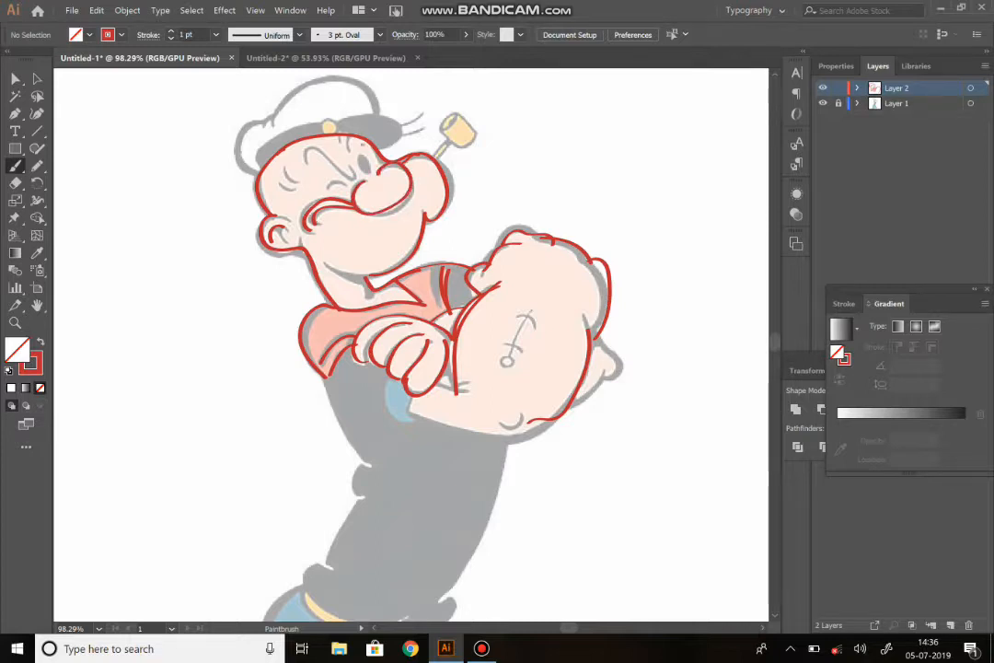
pyautogui.moveTo(308, 161)
pyautogui.mouseDown()
pyautogui.moveTo(313, 152)
pyautogui.moveTo(367, 172)
pyautogui.moveTo(364, 159)
pyautogui.mouseUp()
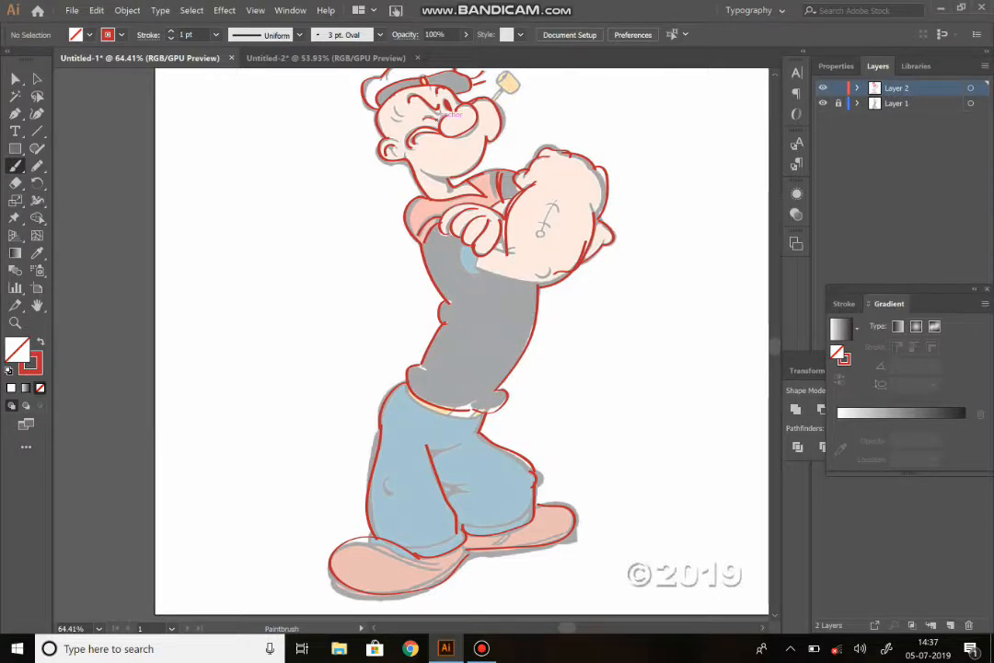
# Switch the reference layer's visibility off and on to examine the red tracing on its own.
pyautogui.moveTo(436, 120); pyautogui.dragTo(414, 172)
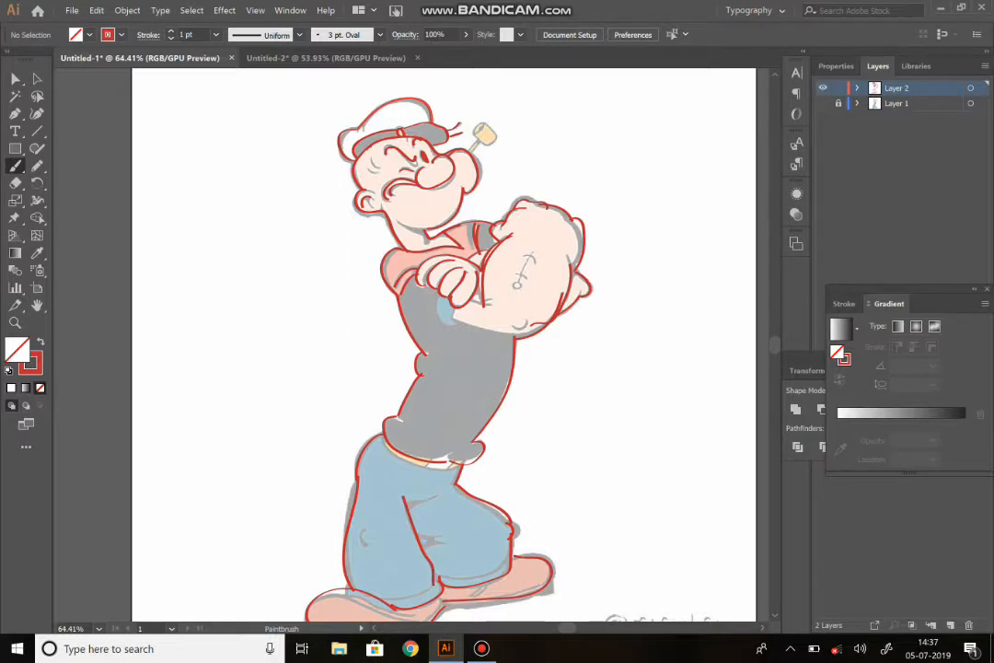
pyautogui.hotkey('ctrl', 'shift', 'w')
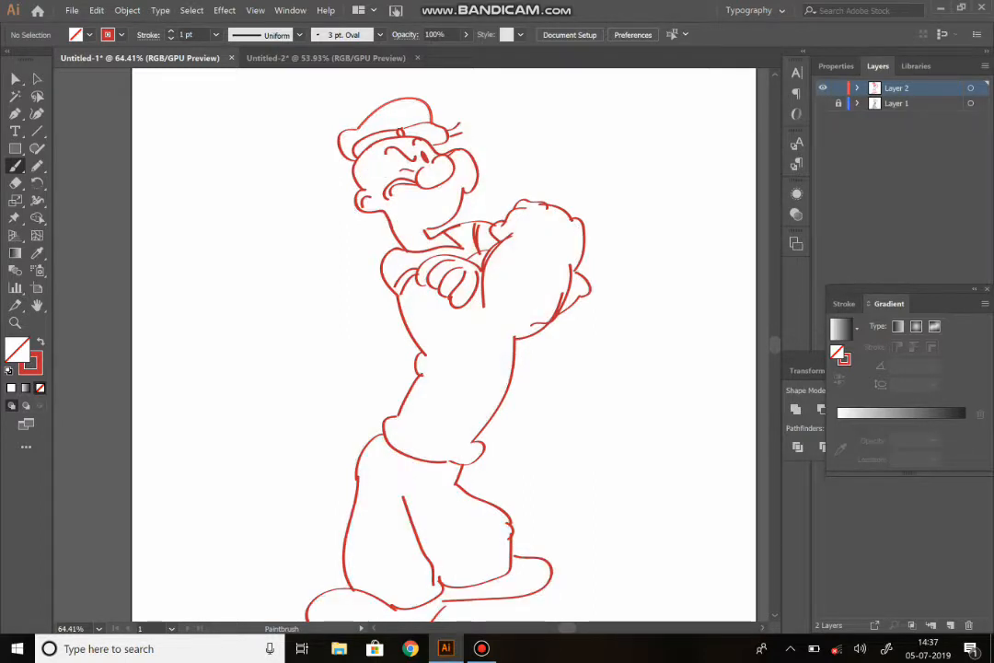
pyautogui.hotkey('ctrl', '0')
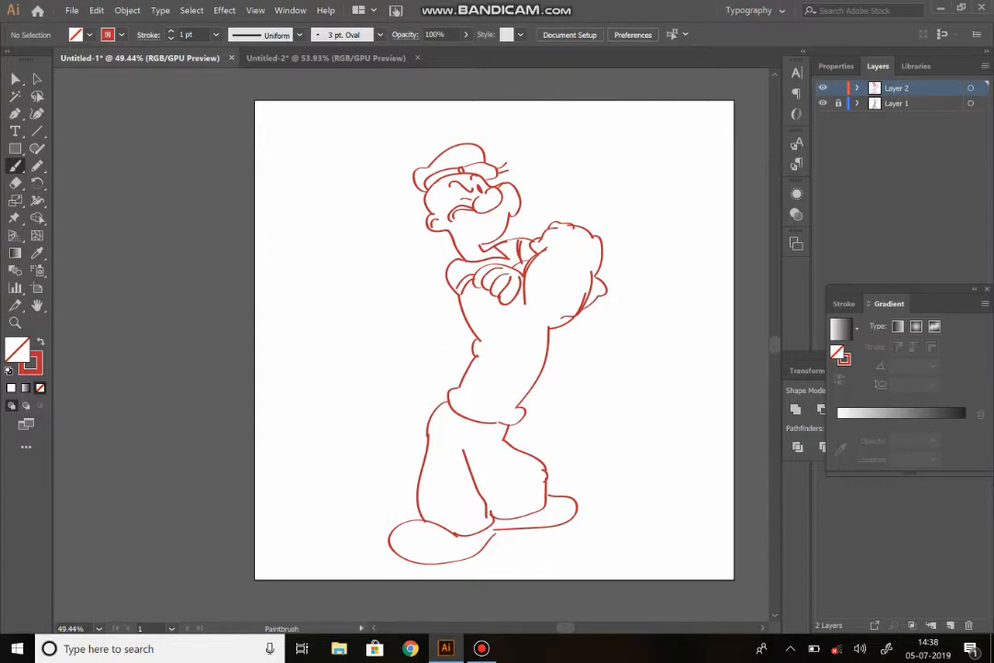
pyautogui.hotkey('ctrl', 'shift', 'w')
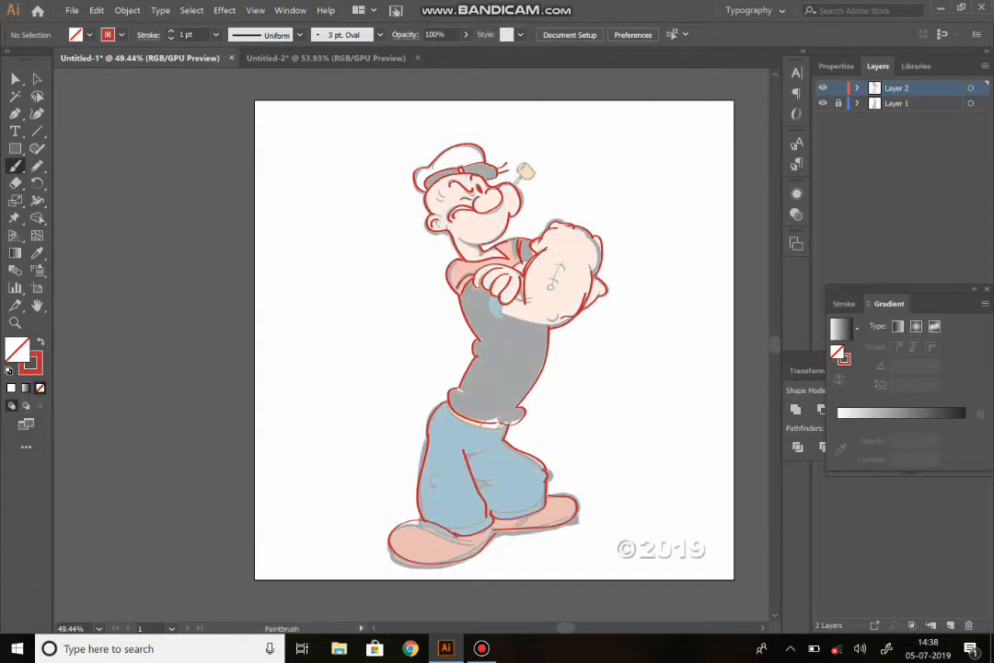
pyautogui.hotkey('ctrl', 'shift', 'w')
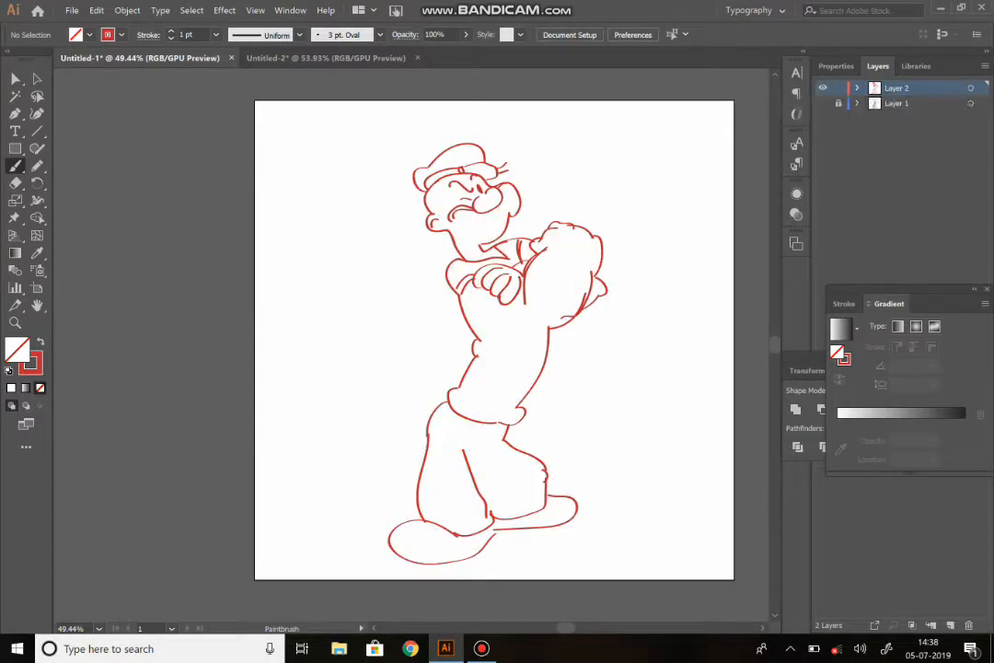
pyautogui.scroll(1, 641, 277)
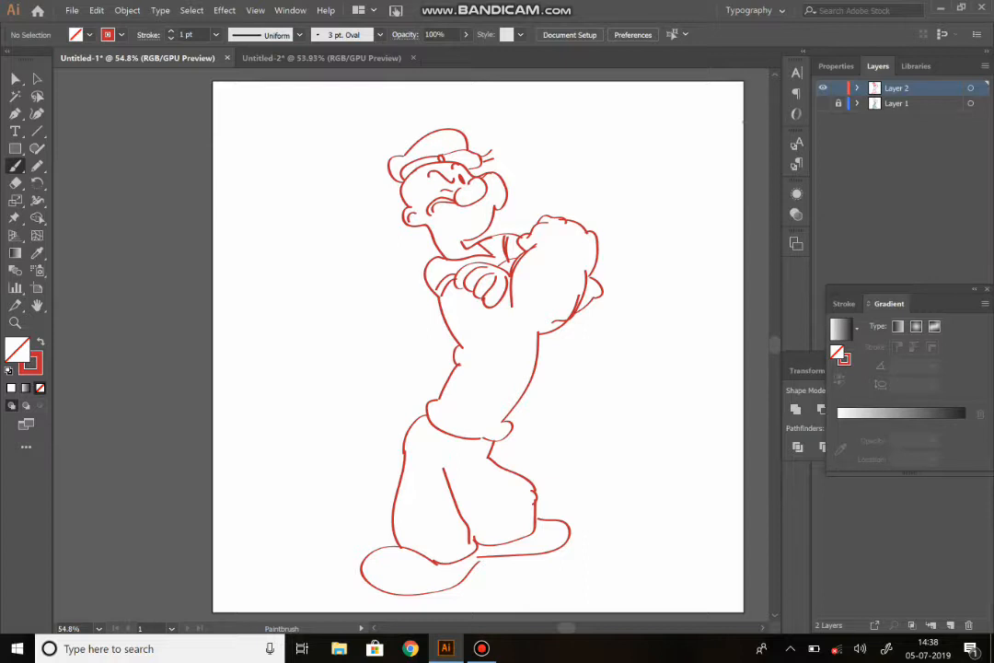
# Show the reference image instead of the Layer 2 tracing, and add a new layer on top.
pyautogui.click(822, 103)
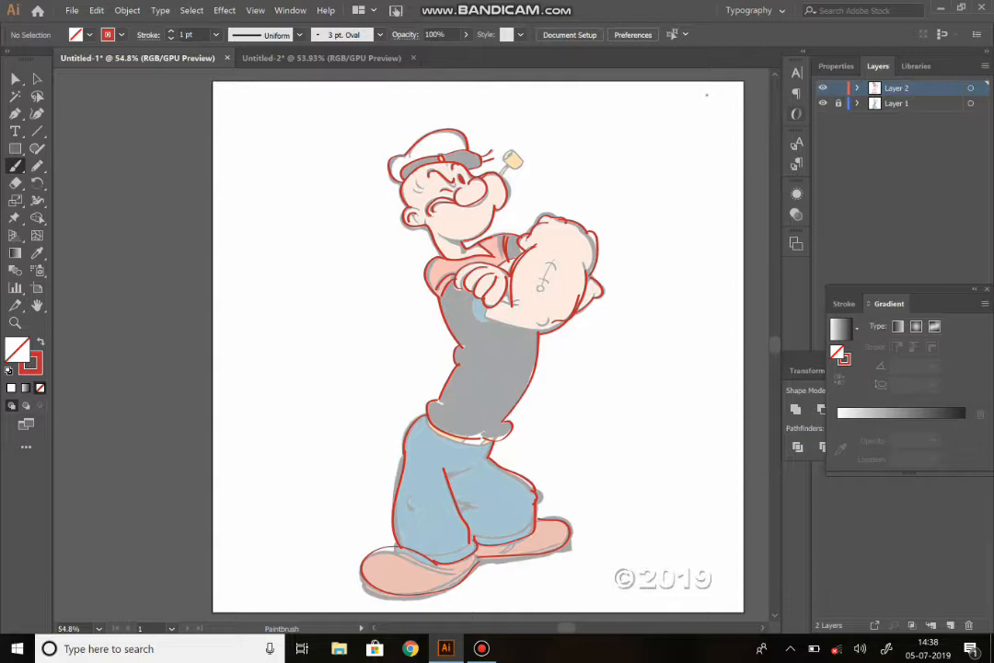
pyautogui.click(823, 88)
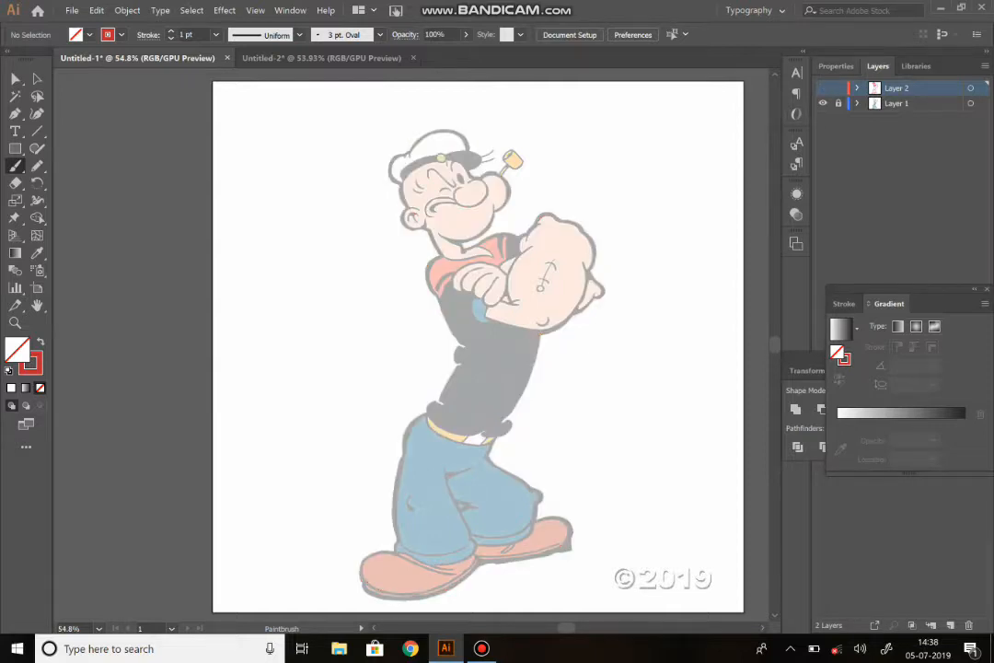
pyautogui.hotkey('ctrl', 'l')
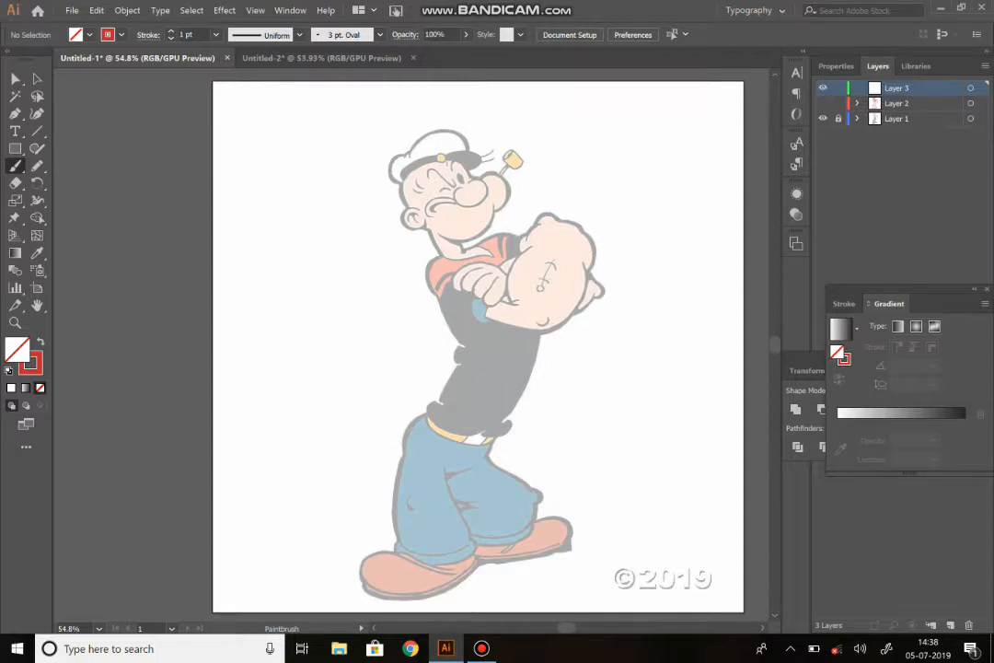
# Draw a horizontal straight line about 4.7 in long across the sailor's cap with the Pen tool, and deselect it.
pyautogui.click(15, 113)
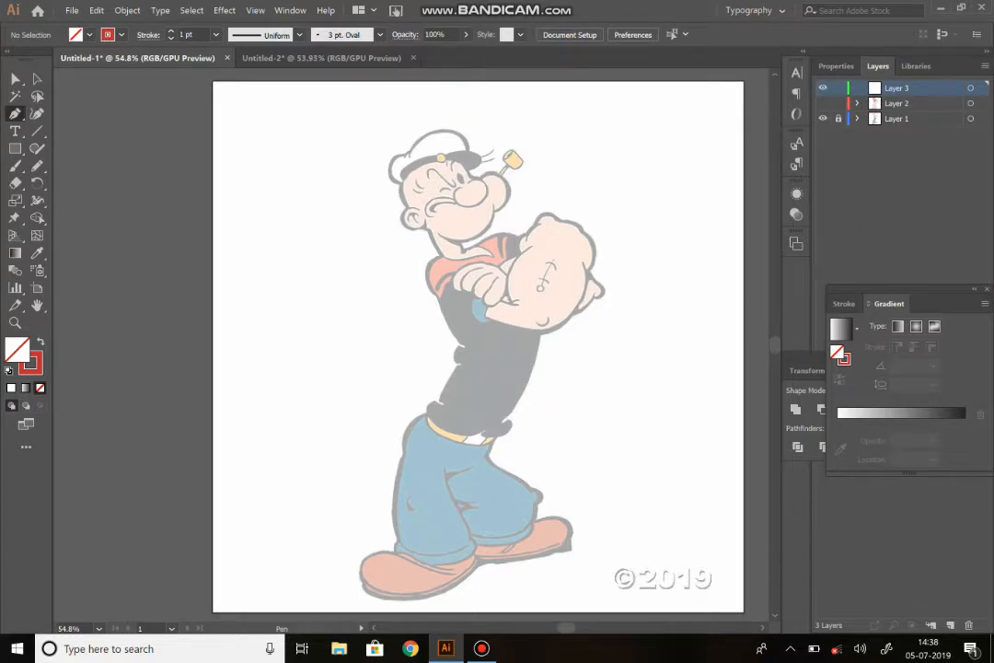
pyautogui.click(351, 161)
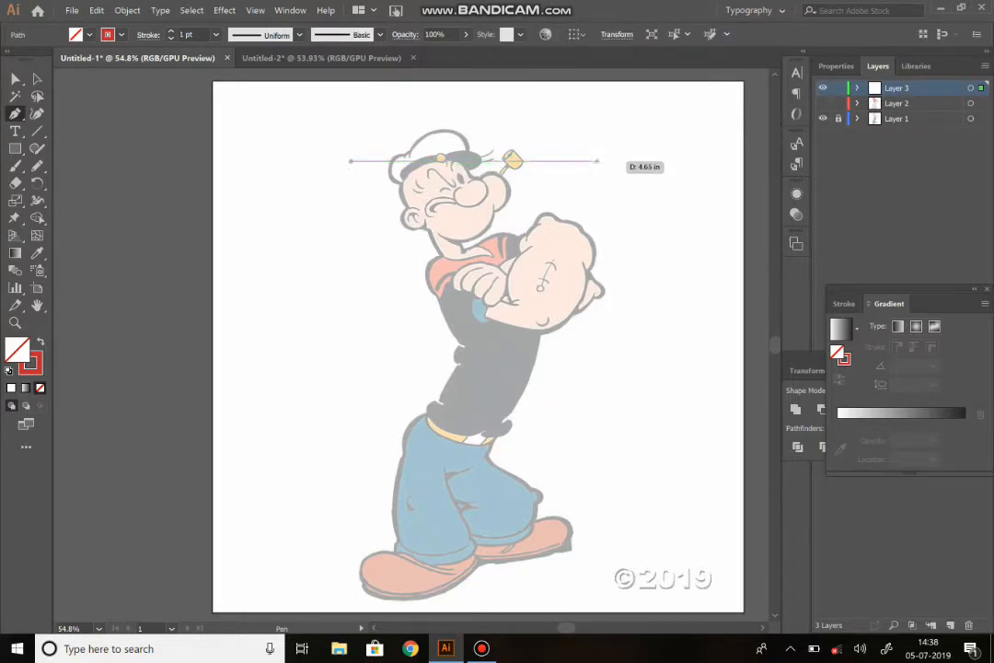
pyautogui.click(597, 161)
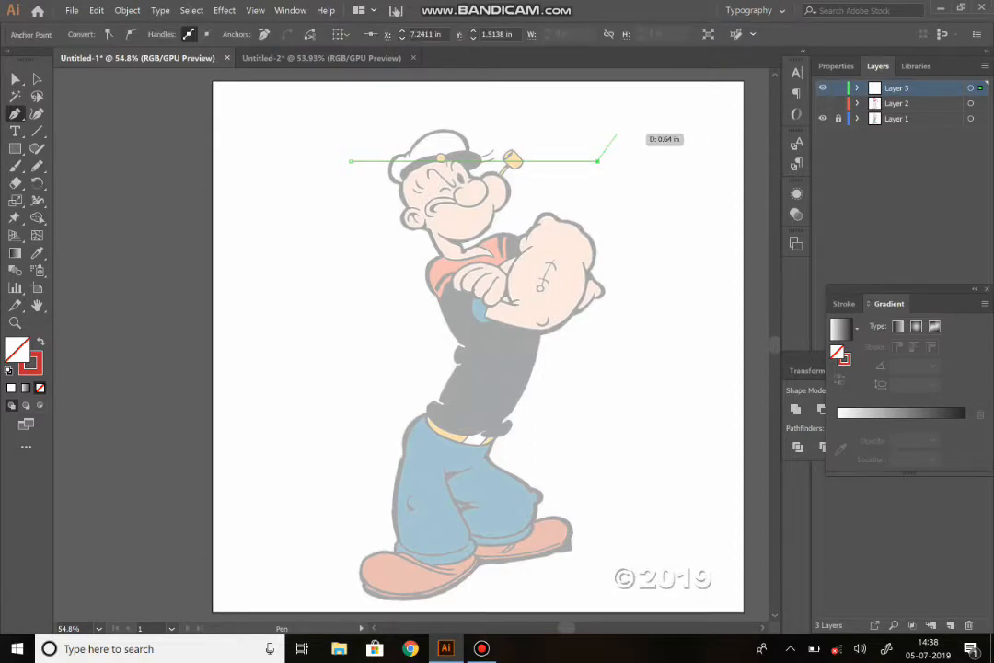
pyautogui.hotkey('ctrl', 'z')
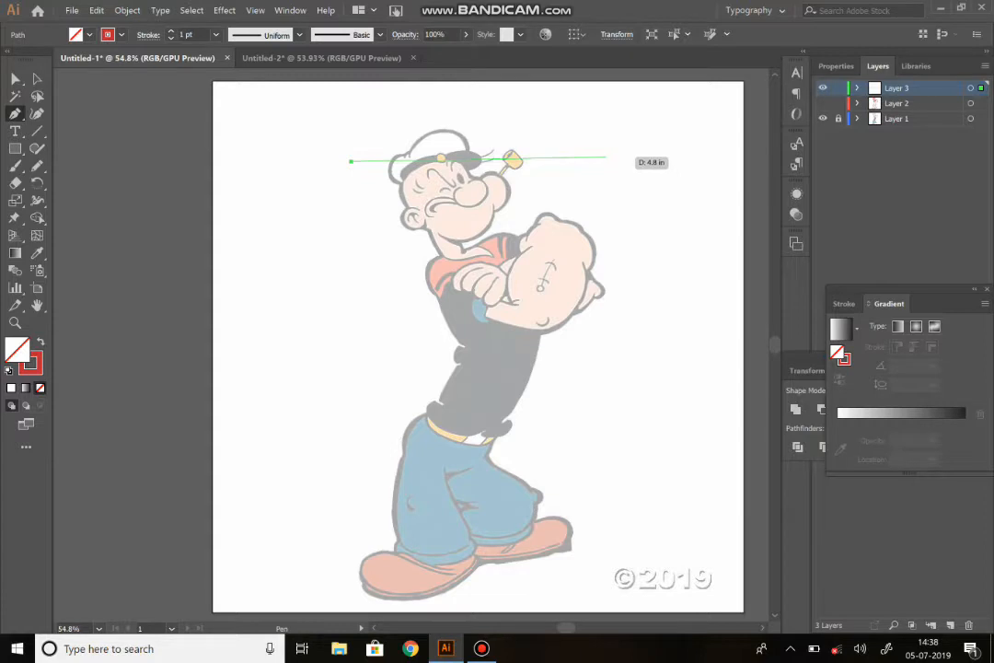
pyautogui.click(602, 161)
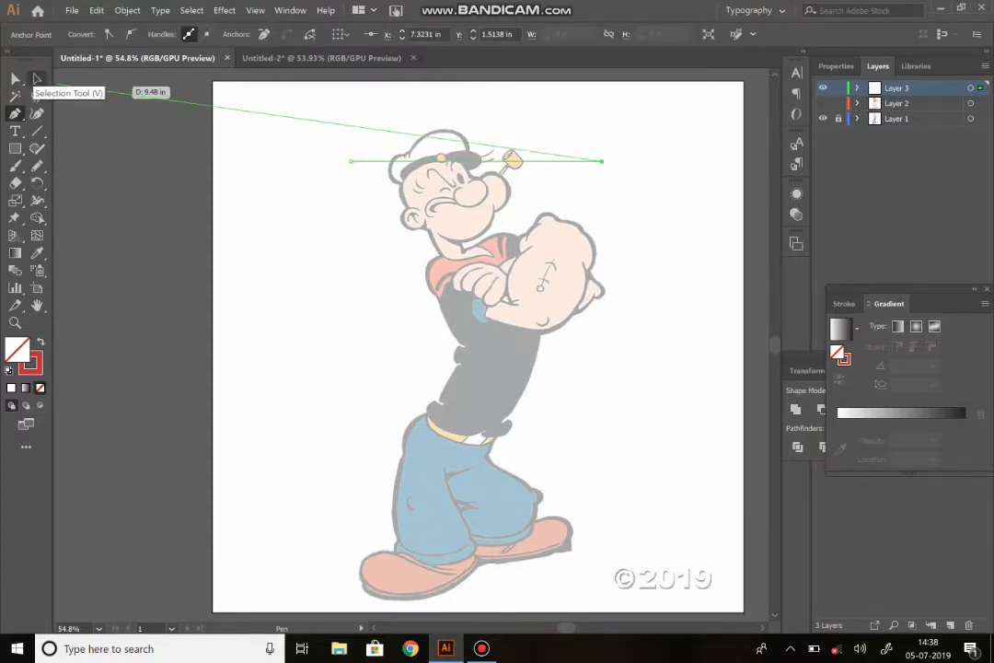
pyautogui.click(37, 79)
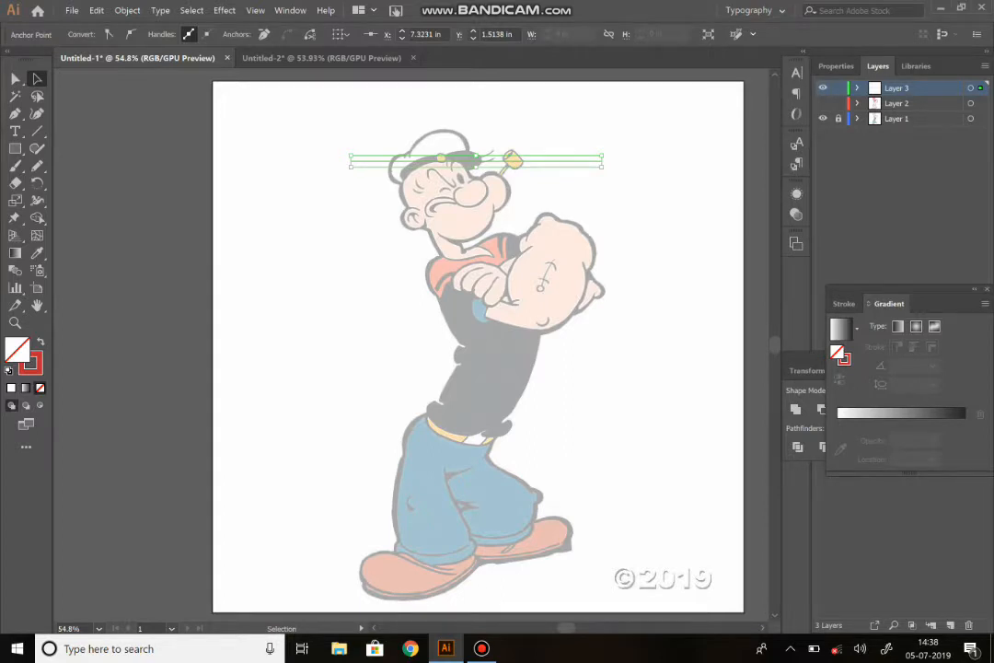
pyautogui.hotkey('ctrl', 'shift', 'a')
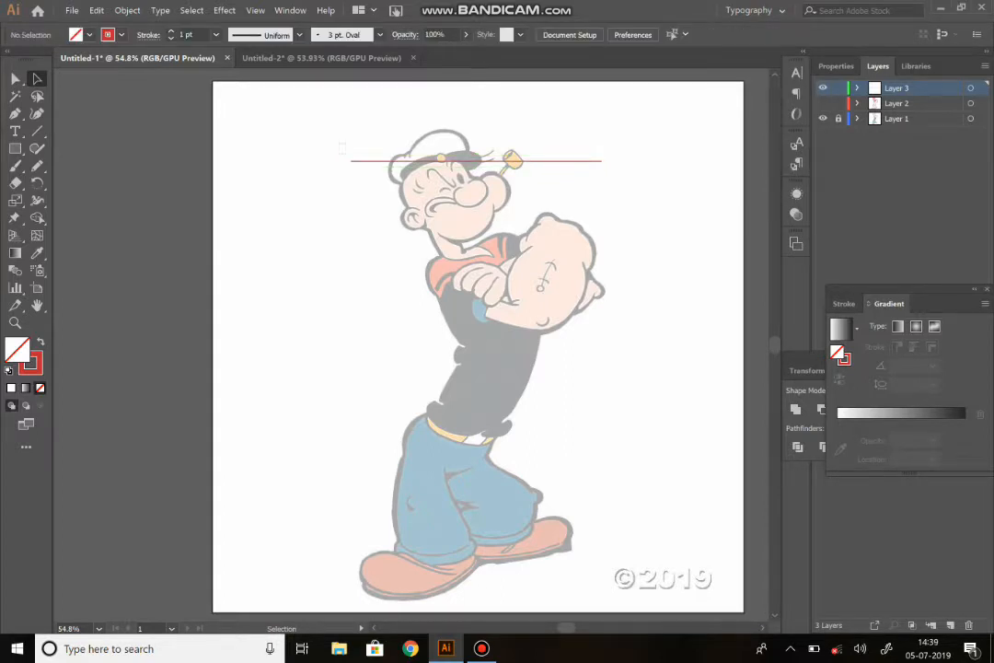
# Select the horizontal line across the cap and set its stroke weight to 3 pt.
pyautogui.moveTo(342, 148); pyautogui.dragTo(368, 175)
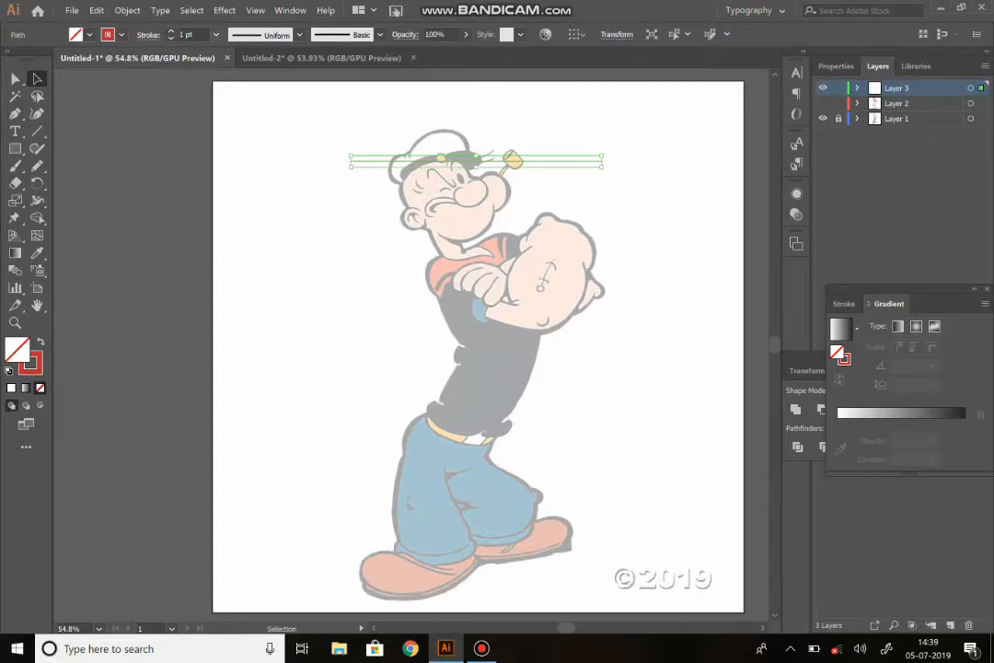
pyautogui.click(215, 34)
pyautogui.click(233, 98)
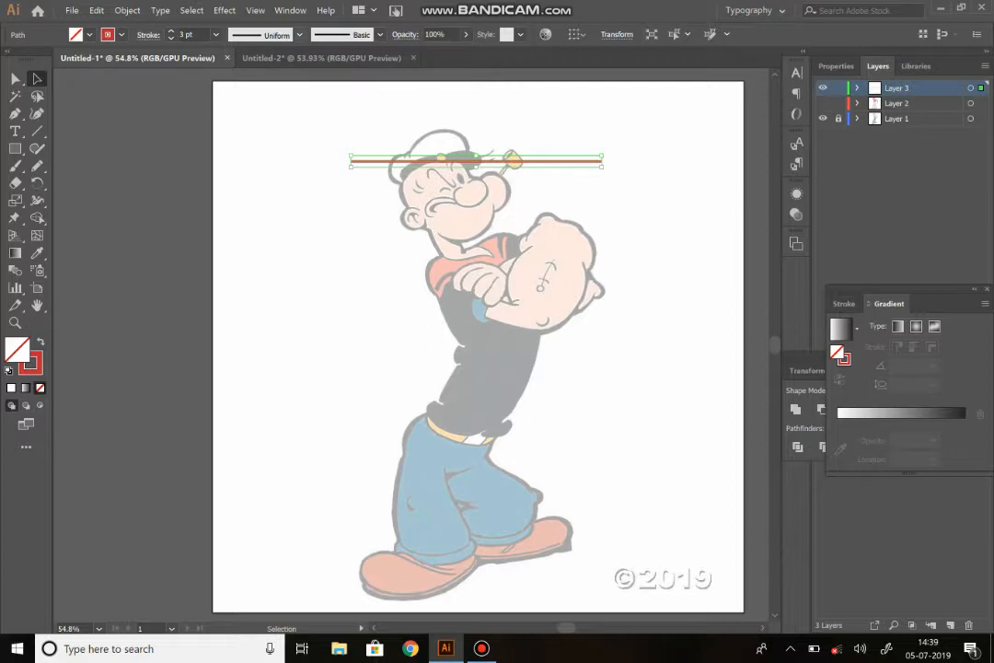
# Give the horizontal line across the cap the lens-shaped width profile that tapers at both ends, and a black stroke.
pyautogui.click(299, 34)
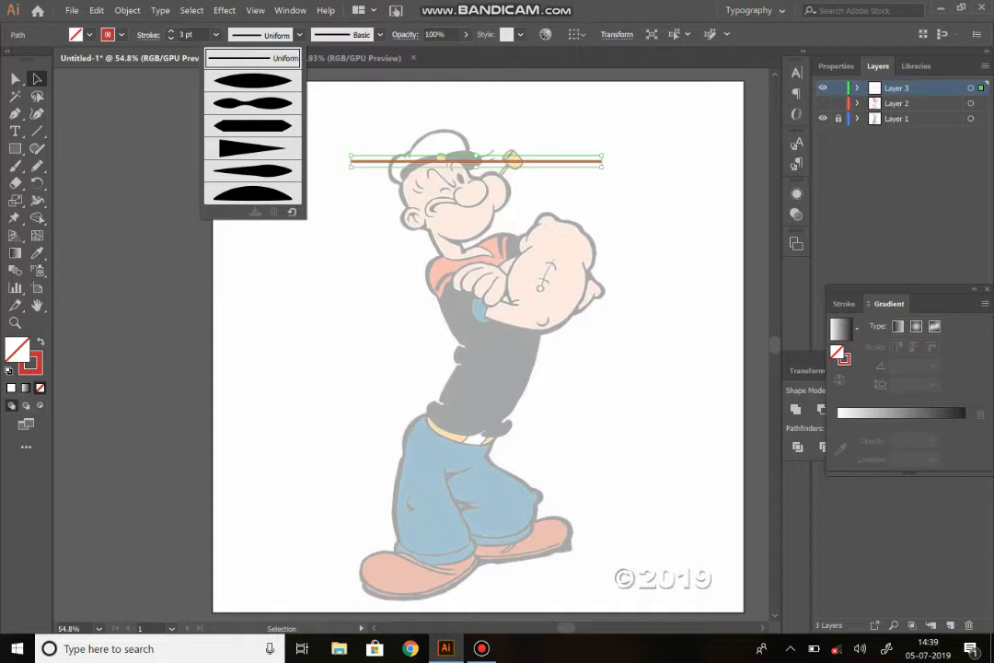
pyautogui.click(253, 81)
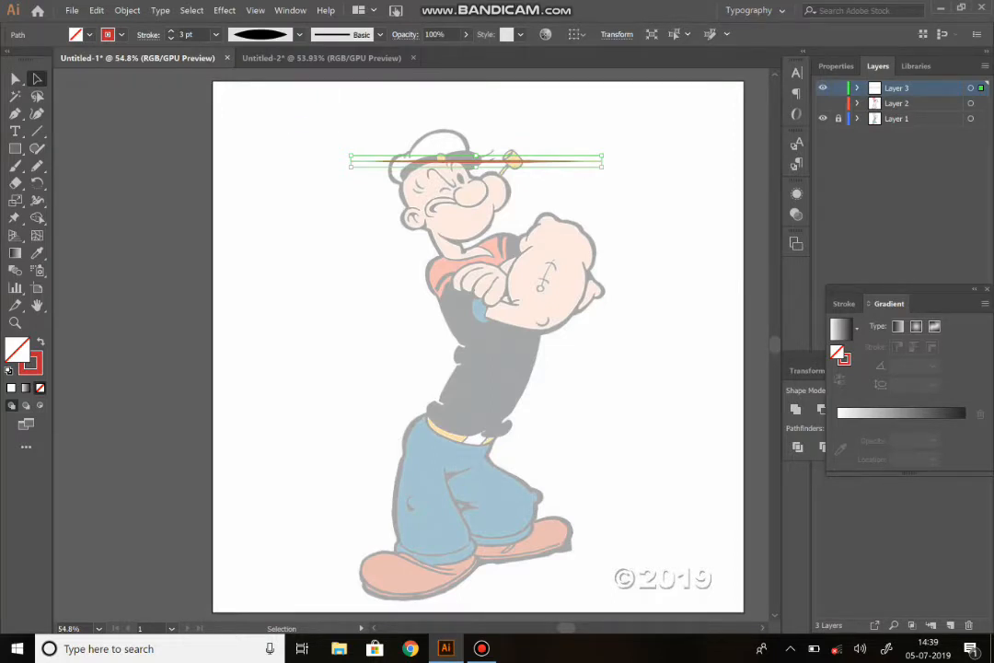
pyautogui.click(107, 34)
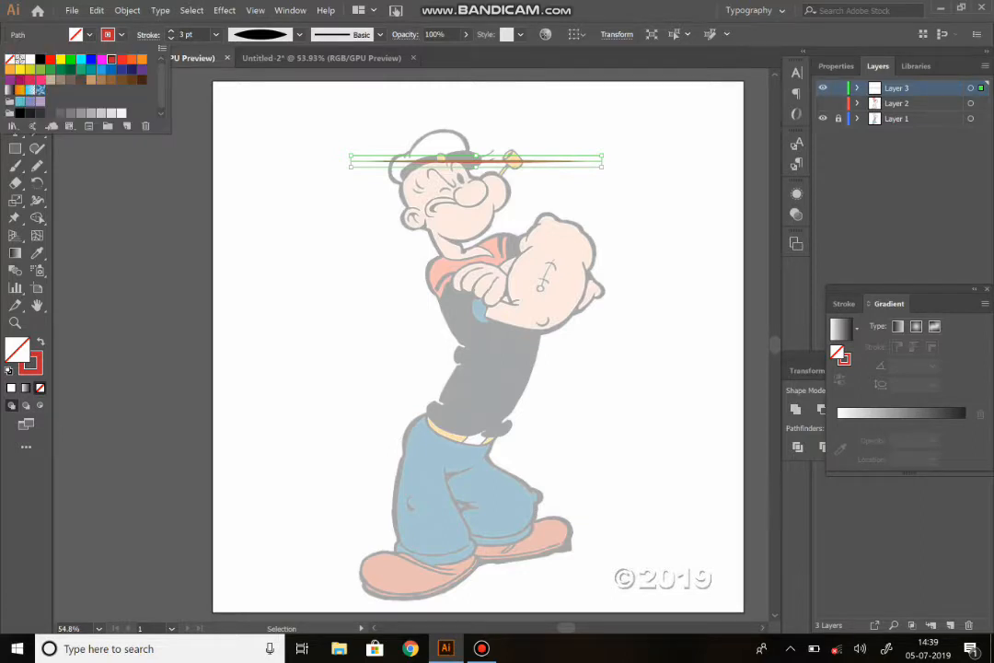
pyautogui.click(40, 59)
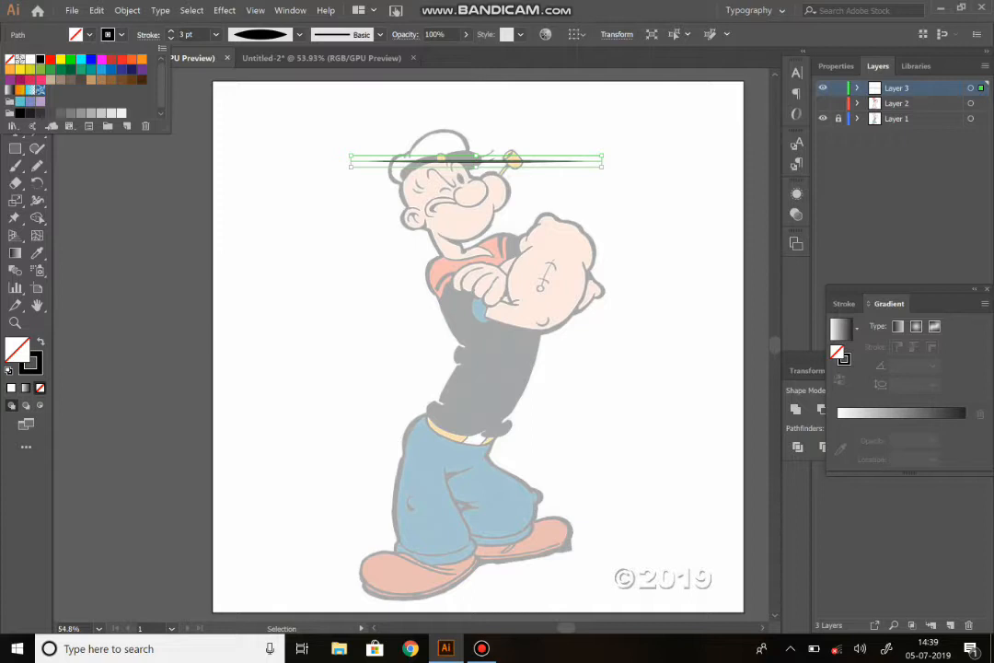
# Create a new art brush from the selected tapered line, with the colorization method set to Tints and Shades.
pyautogui.click(289, 10)
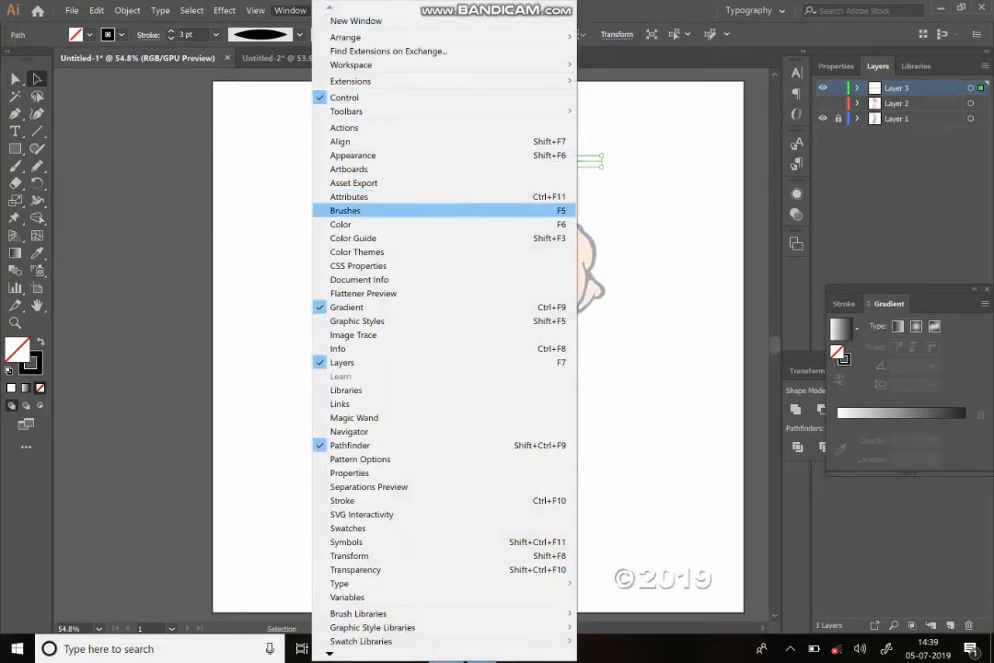
pyautogui.click(348, 210)
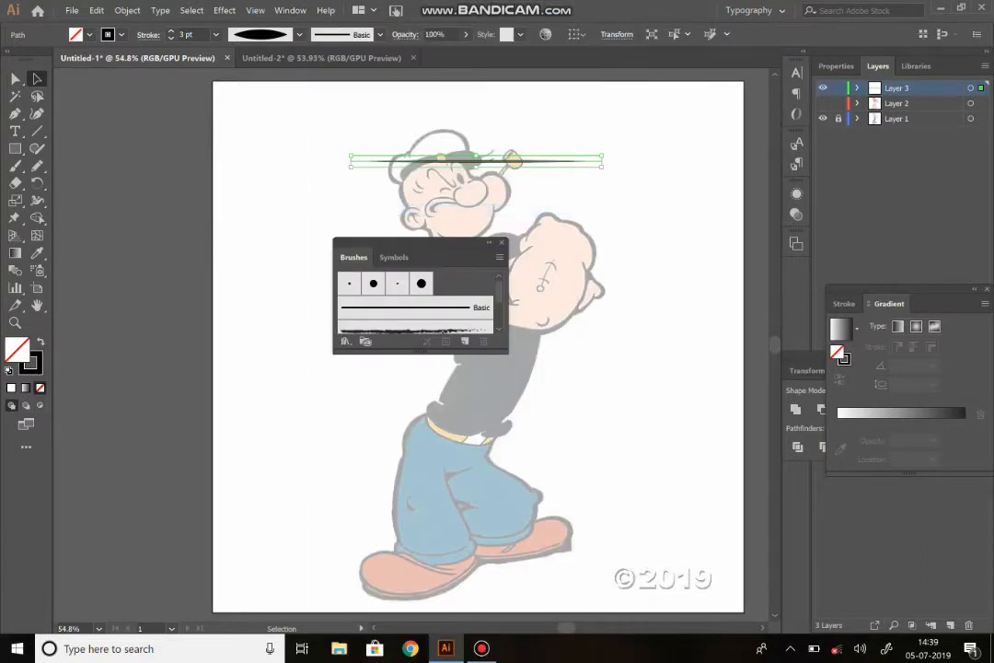
pyautogui.moveTo(414, 243); pyautogui.dragTo(731, 179)
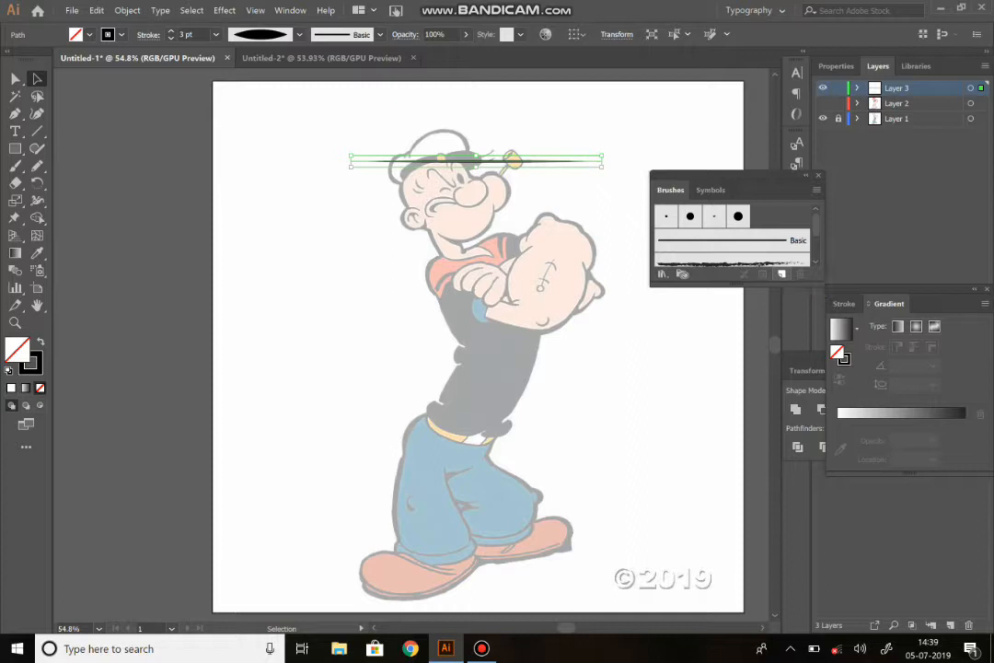
pyautogui.click(781, 274)
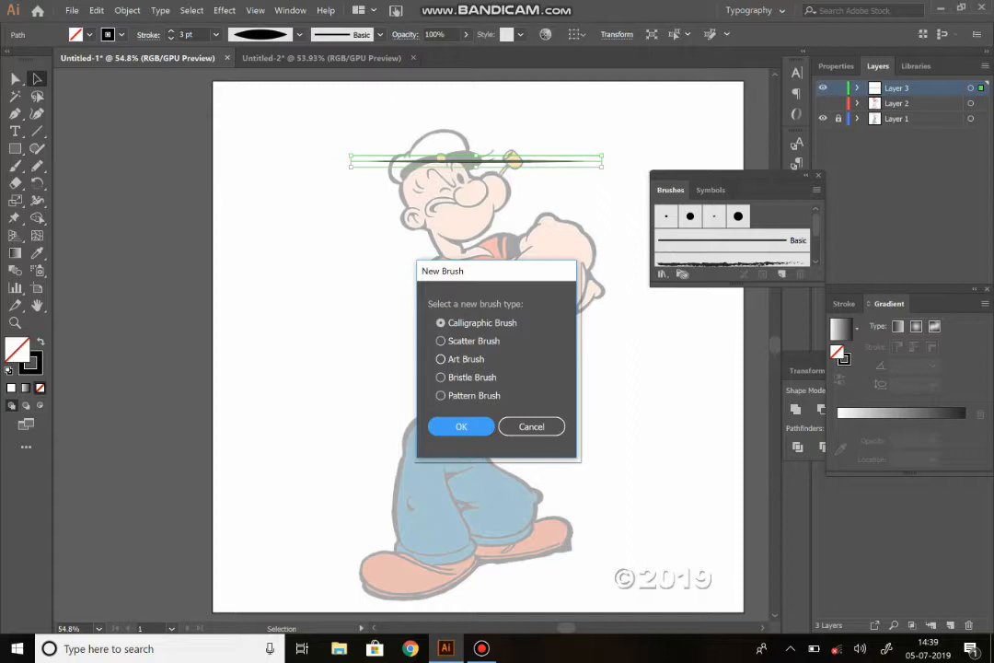
pyautogui.click(441, 359)
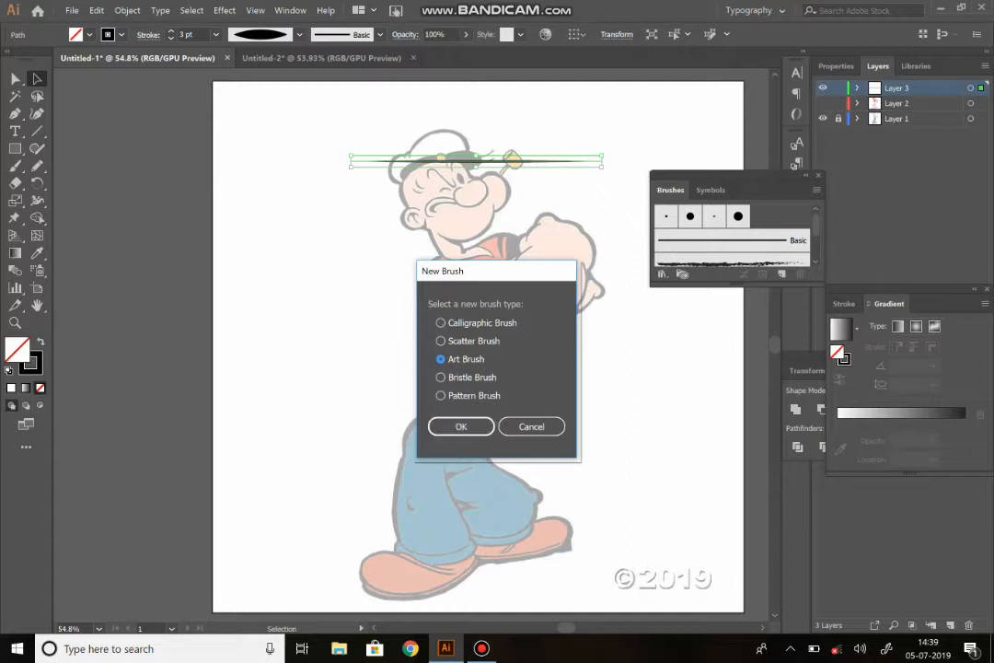
pyautogui.click(461, 426)
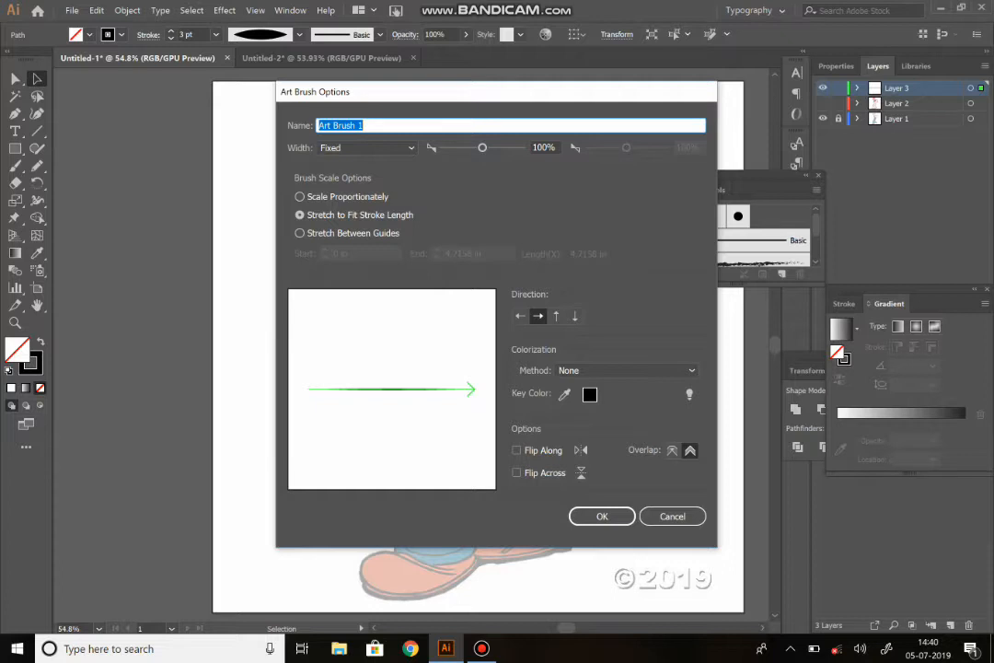
pyautogui.click(626, 370)
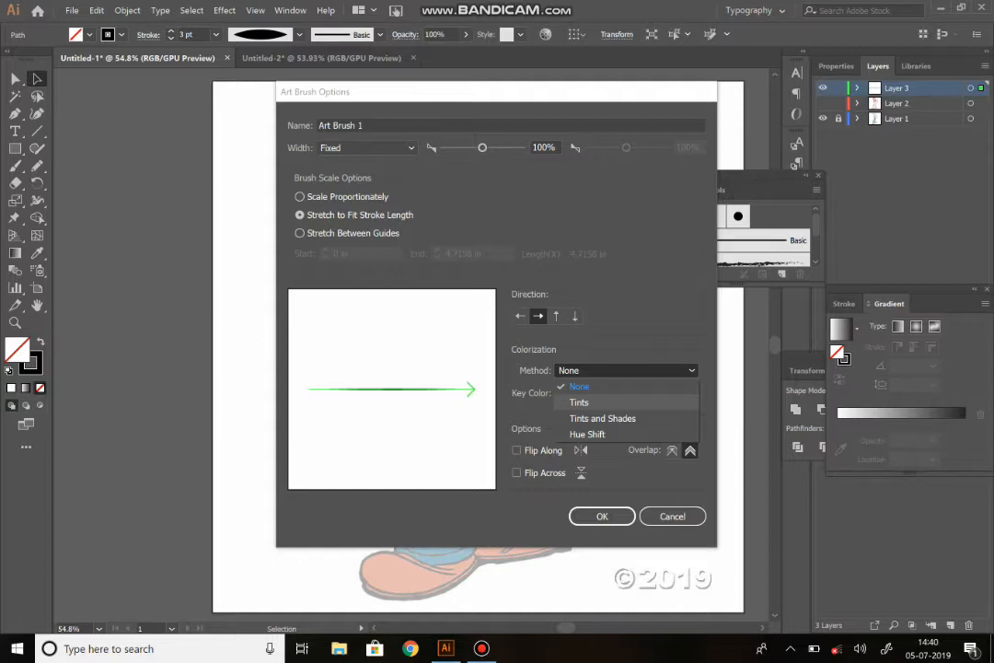
pyautogui.click(579, 402)
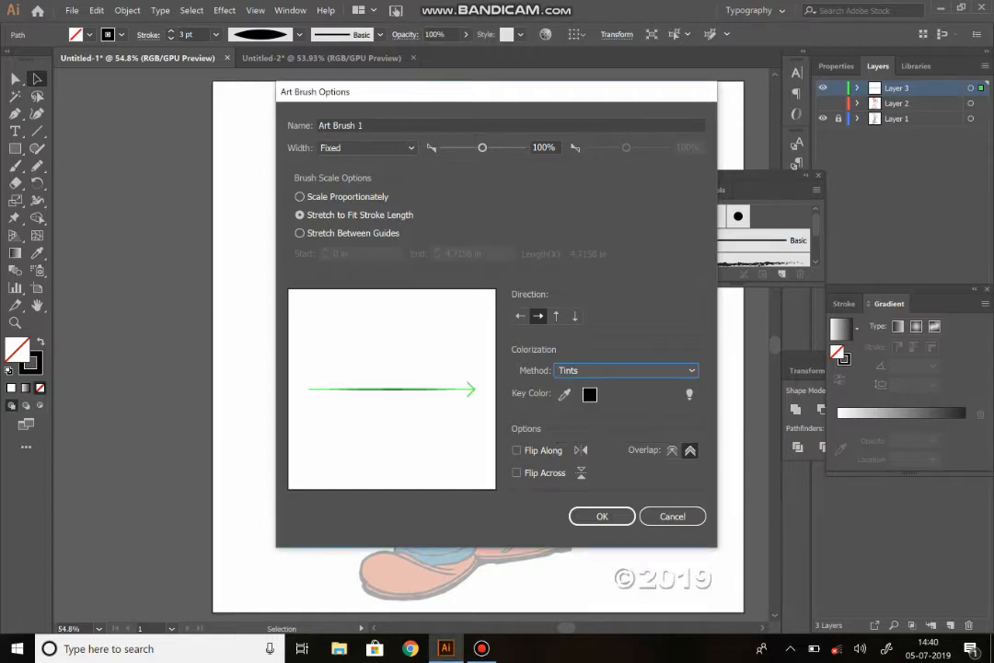
pyautogui.click(625, 369)
pyautogui.click(600, 418)
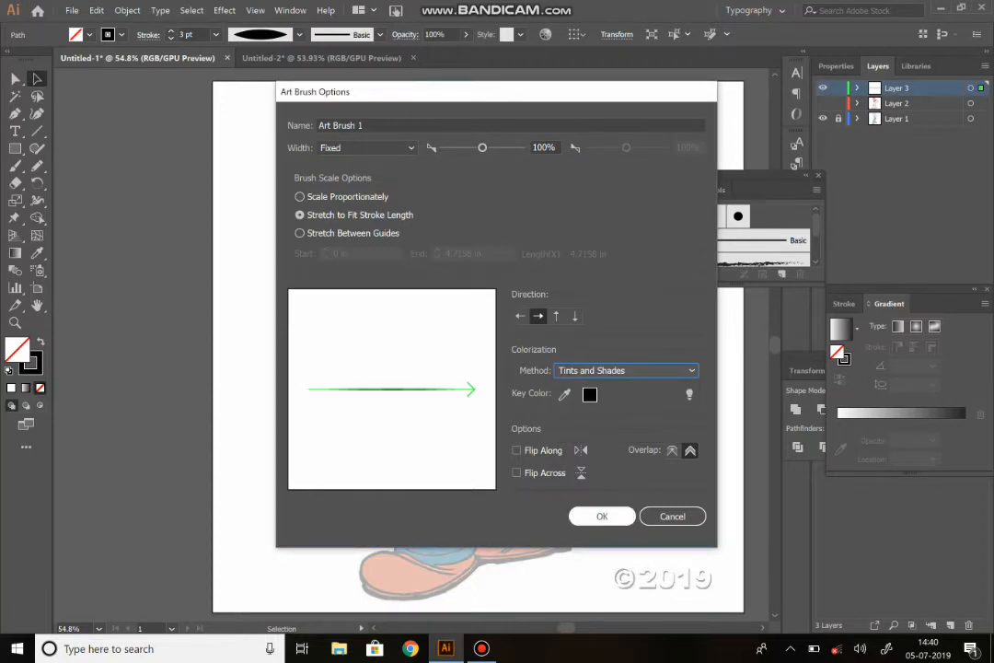
pyautogui.click(602, 515)
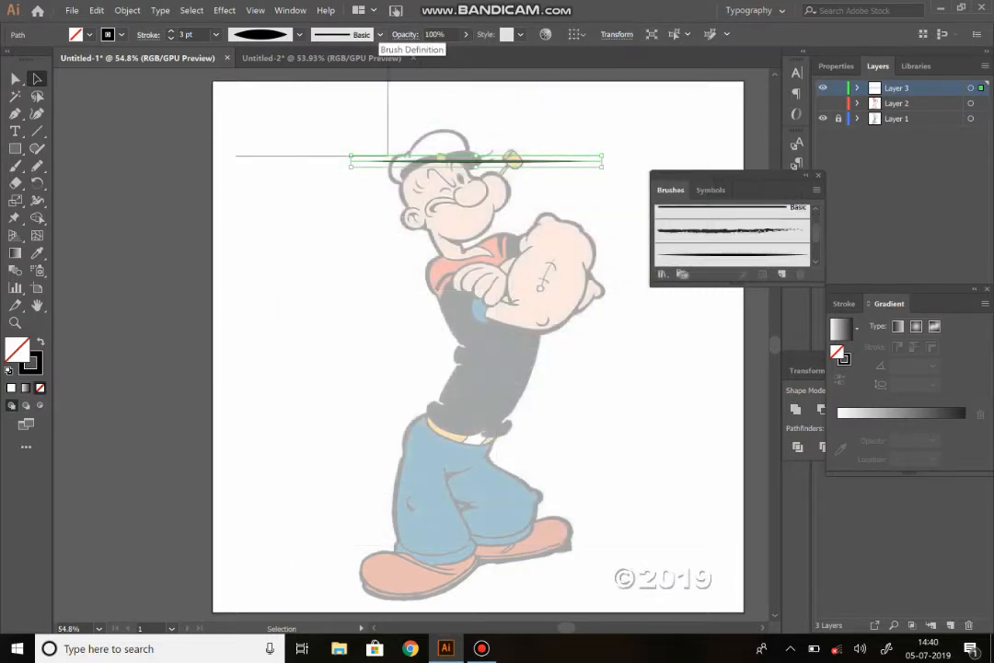
# With the Paintbrush set to Art Brush 1, trace the cap band's lower edge and the back of the head on Layer 4.
pyautogui.click(380, 35)
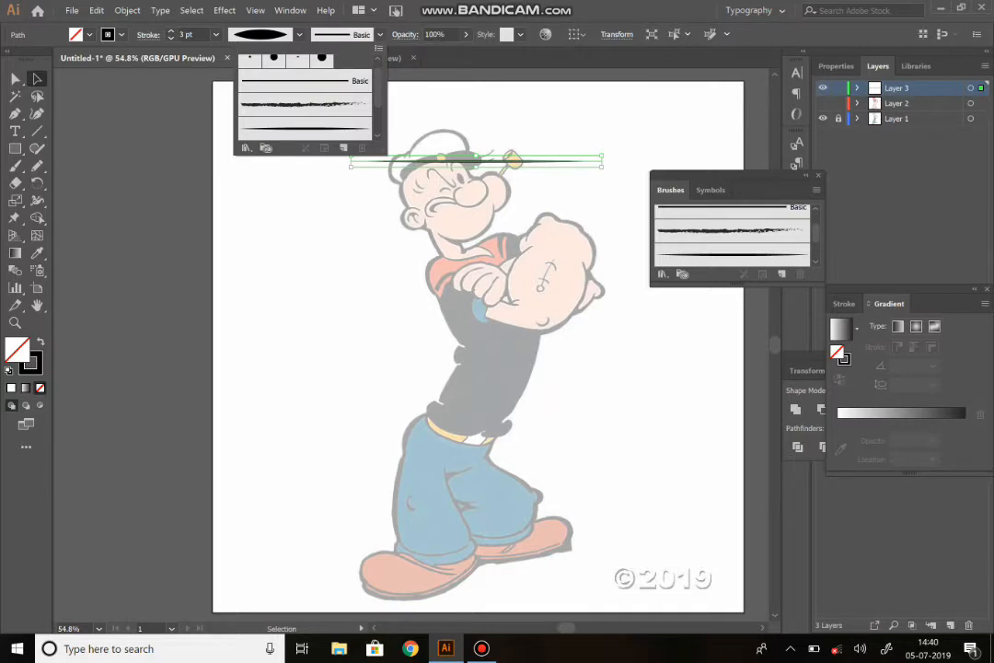
pyautogui.scroll(-3, 304, 101)
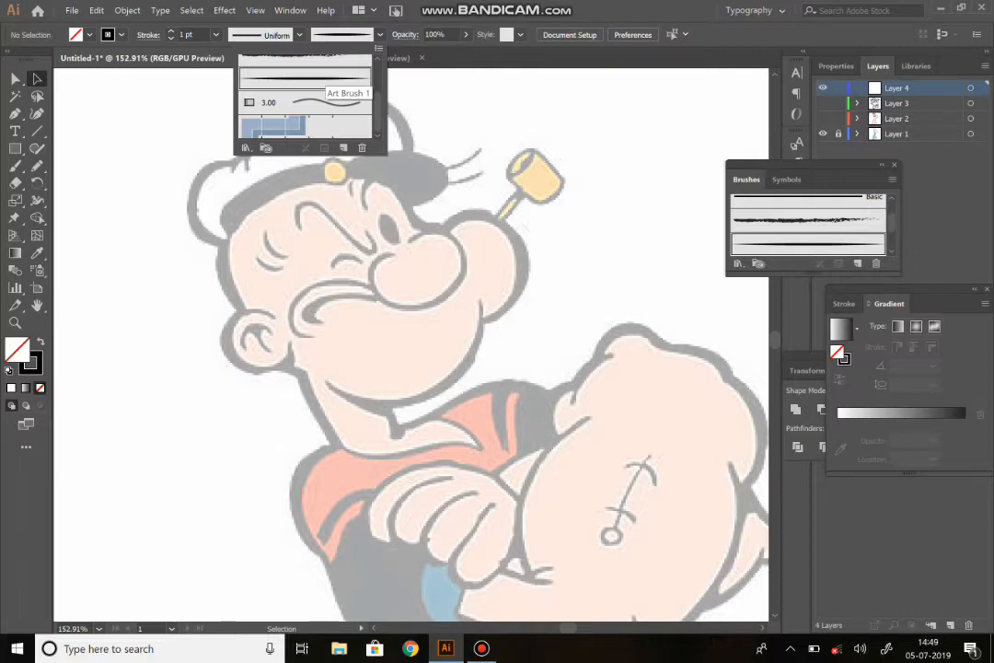
pyautogui.click(379, 35)
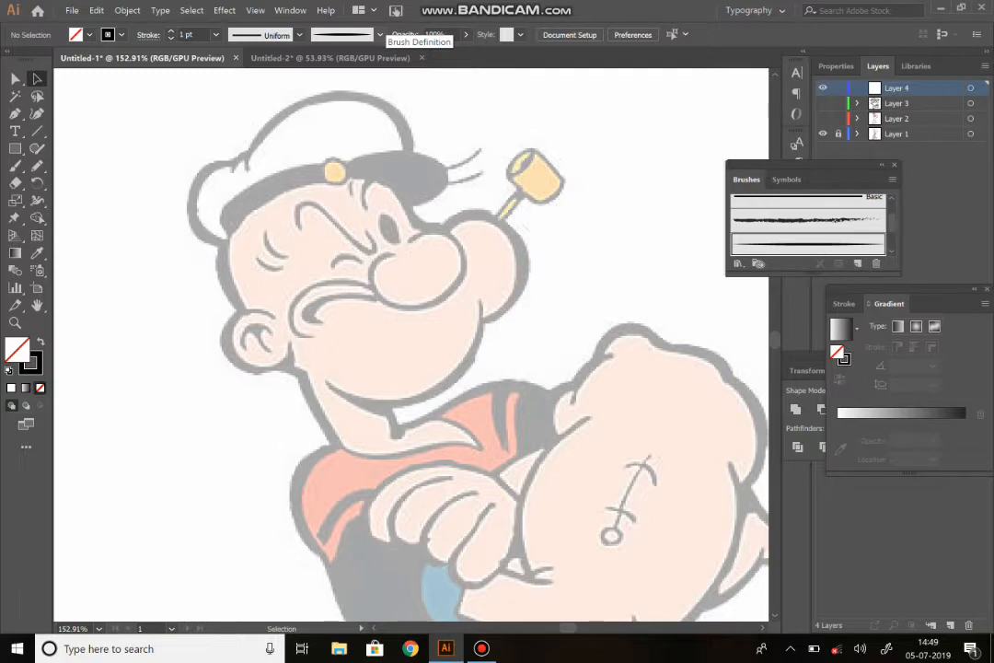
pyautogui.click(15, 166)
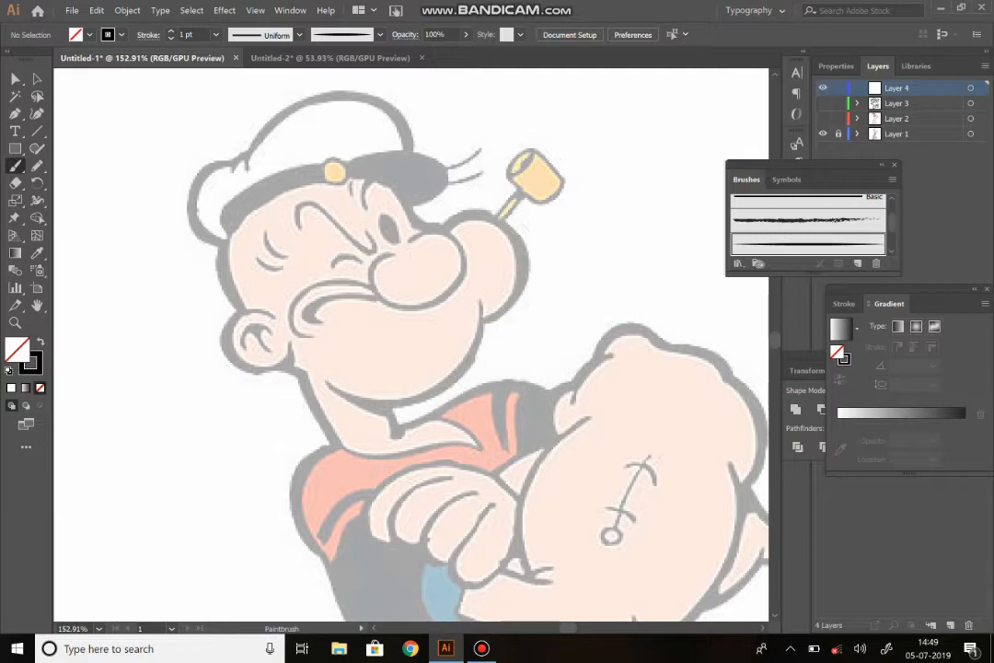
pyautogui.moveTo(228, 243)
pyautogui.mouseDown()
pyautogui.moveTo(251, 211)
pyautogui.moveTo(324, 175)
pyautogui.moveTo(379, 181)
pyautogui.mouseUp()
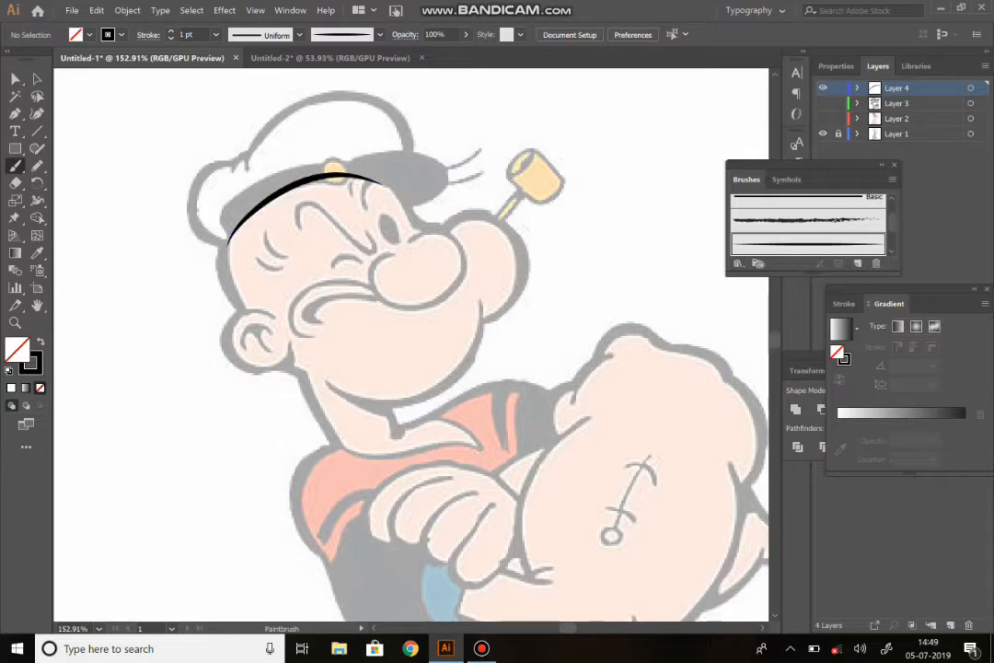
pyautogui.moveTo(229, 241); pyautogui.dragTo(251, 312)
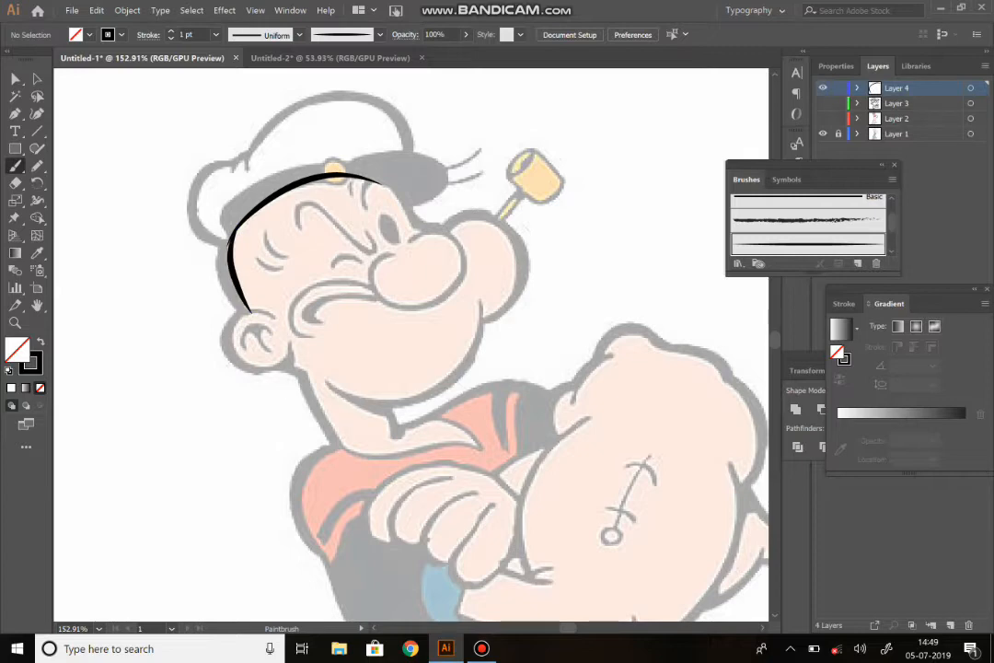
# Trace the mouth crease, the front of the face around the cheek, the jaw and the nose, redoing the cheek stroke once.
pyautogui.moveTo(313, 336)
pyautogui.mouseDown()
pyautogui.moveTo(292, 318)
pyautogui.moveTo(310, 292)
pyautogui.moveTo(374, 292)
pyautogui.mouseUp()
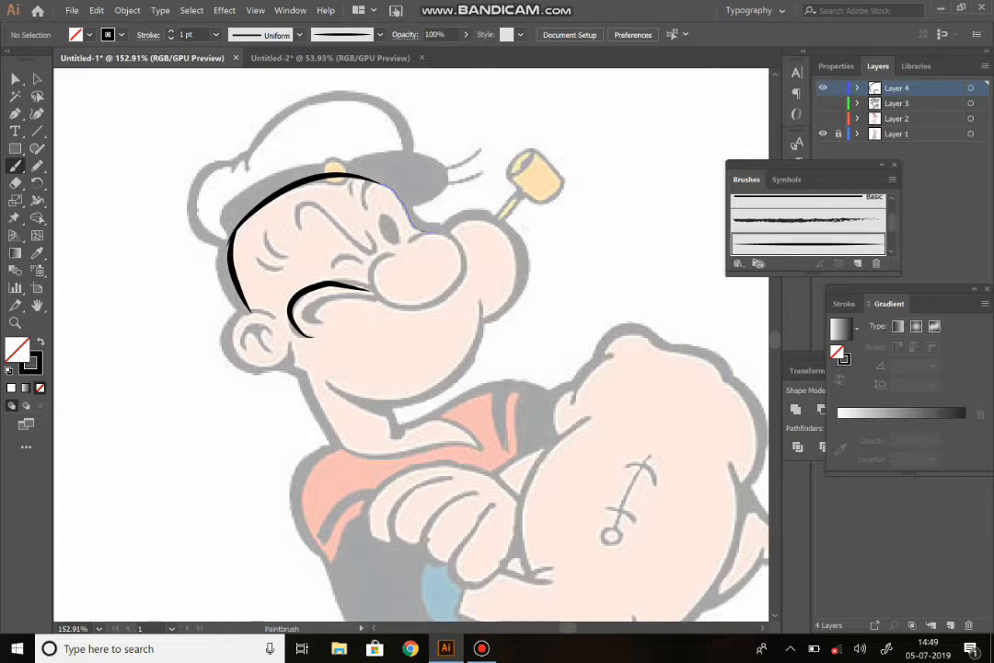
pyautogui.moveTo(373, 181)
pyautogui.mouseDown()
pyautogui.moveTo(513, 230)
pyautogui.moveTo(525, 267)
pyautogui.moveTo(506, 309)
pyautogui.moveTo(485, 322)
pyautogui.mouseUp()
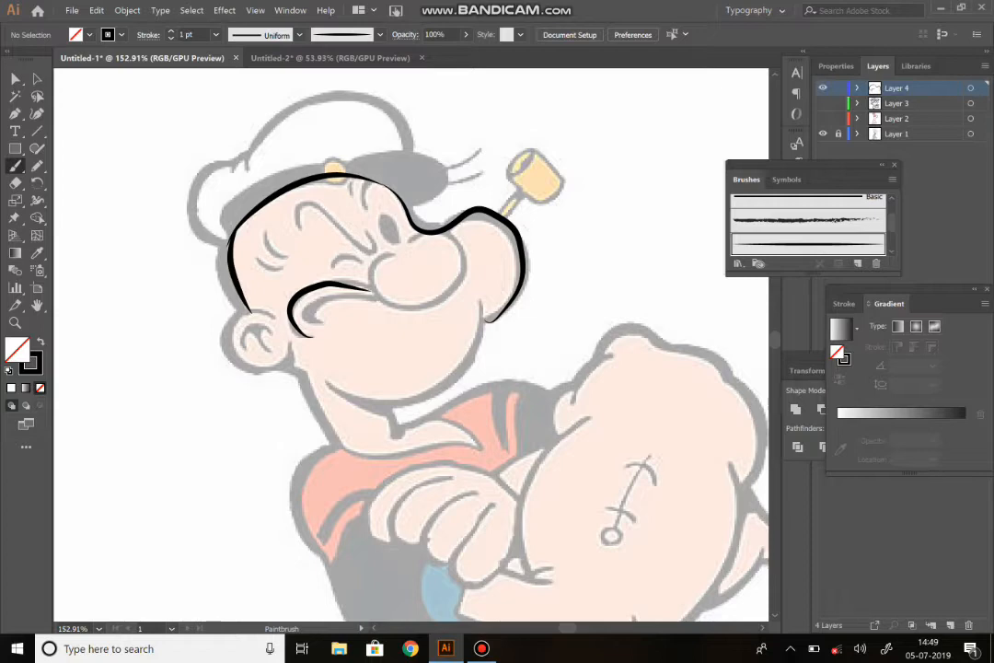
pyautogui.hotkey('ctrl', 'z')
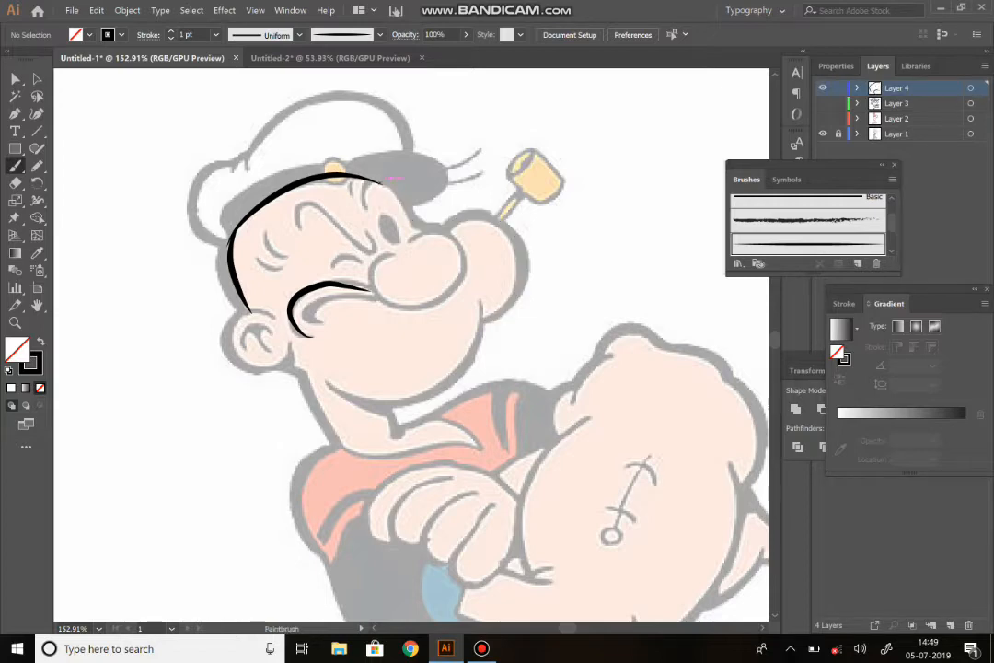
pyautogui.moveTo(405, 196)
pyautogui.mouseDown()
pyautogui.moveTo(449, 232)
pyautogui.moveTo(486, 215)
pyautogui.moveTo(516, 241)
pyautogui.moveTo(523, 284)
pyautogui.moveTo(488, 311)
pyautogui.mouseUp()
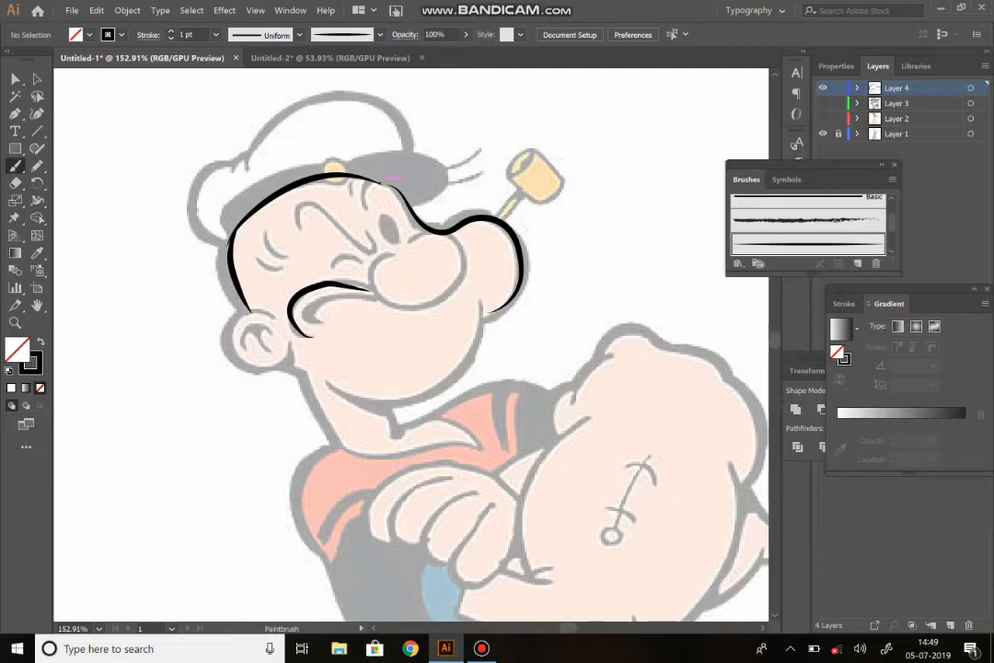
pyautogui.moveTo(330, 386)
pyautogui.mouseDown()
pyautogui.moveTo(389, 402)
pyautogui.moveTo(431, 398)
pyautogui.moveTo(467, 361)
pyautogui.moveTo(485, 300)
pyautogui.mouseUp()
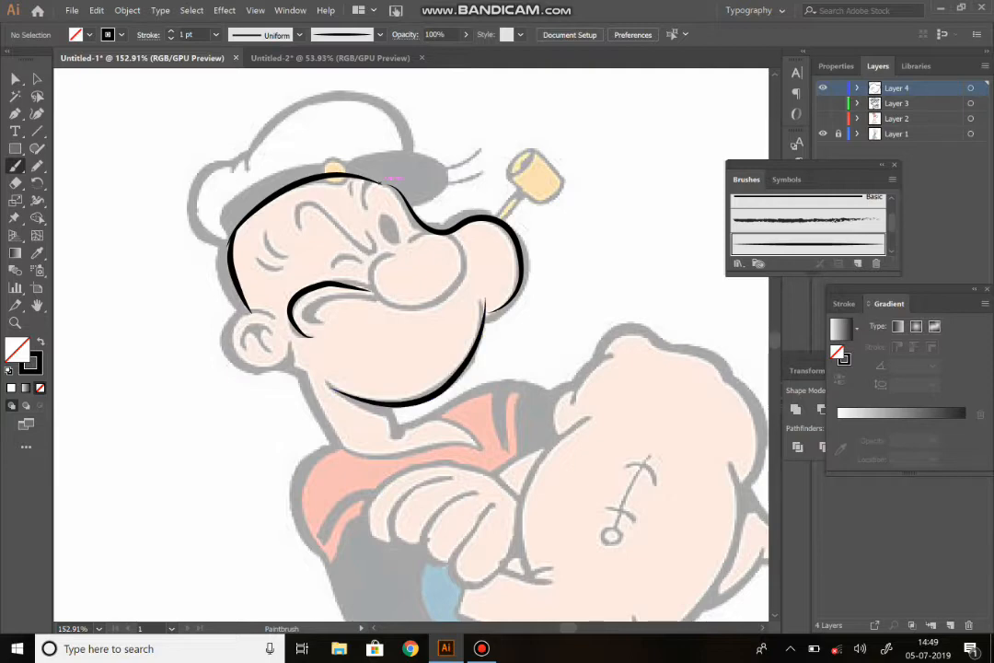
pyautogui.moveTo(378, 258)
pyautogui.mouseDown()
pyautogui.moveTo(380, 296)
pyautogui.moveTo(439, 294)
pyautogui.moveTo(458, 251)
pyautogui.moveTo(427, 232)
pyautogui.moveTo(379, 248)
pyautogui.mouseUp()
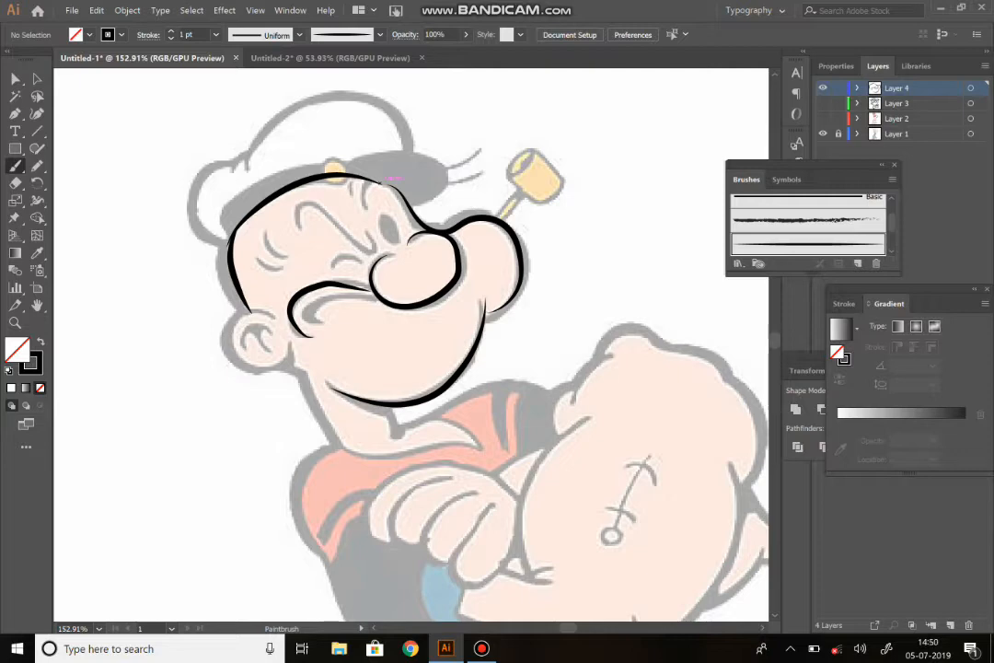
# Trace the neck, the collar and the outline of the red shirt yoke with brush strokes.
pyautogui.moveTo(285, 366)
pyautogui.mouseDown()
pyautogui.moveTo(326, 432)
pyautogui.moveTo(382, 452)
pyautogui.moveTo(479, 449)
pyautogui.mouseUp()
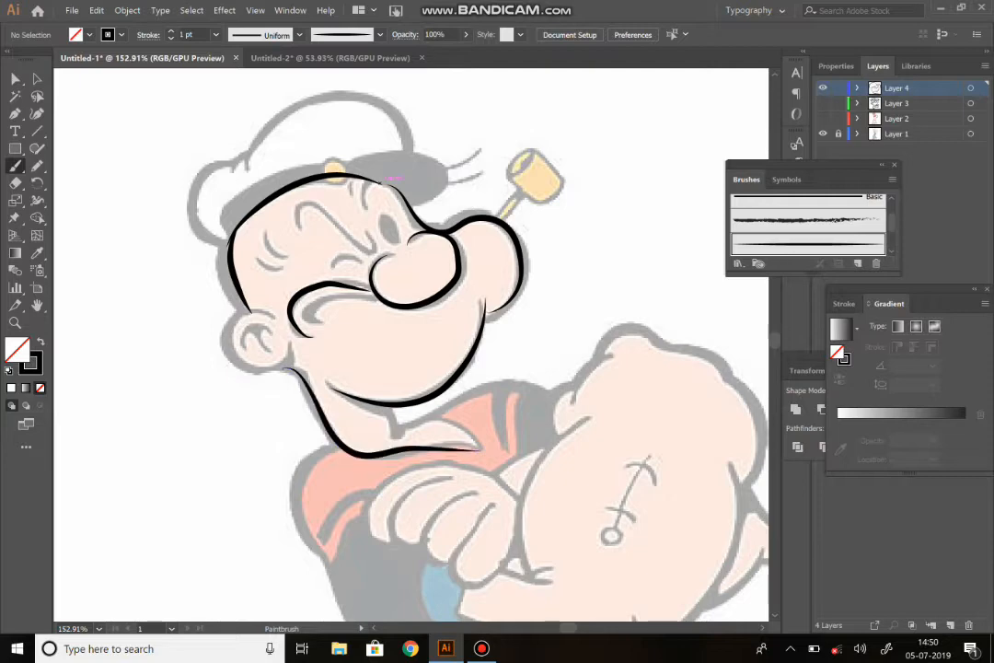
pyautogui.moveTo(431, 418); pyautogui.dragTo(479, 450)
pyautogui.moveTo(392, 406)
pyautogui.mouseDown()
pyautogui.moveTo(395, 428)
pyautogui.moveTo(502, 381)
pyautogui.moveTo(532, 415)
pyautogui.moveTo(519, 460)
pyautogui.mouseUp()
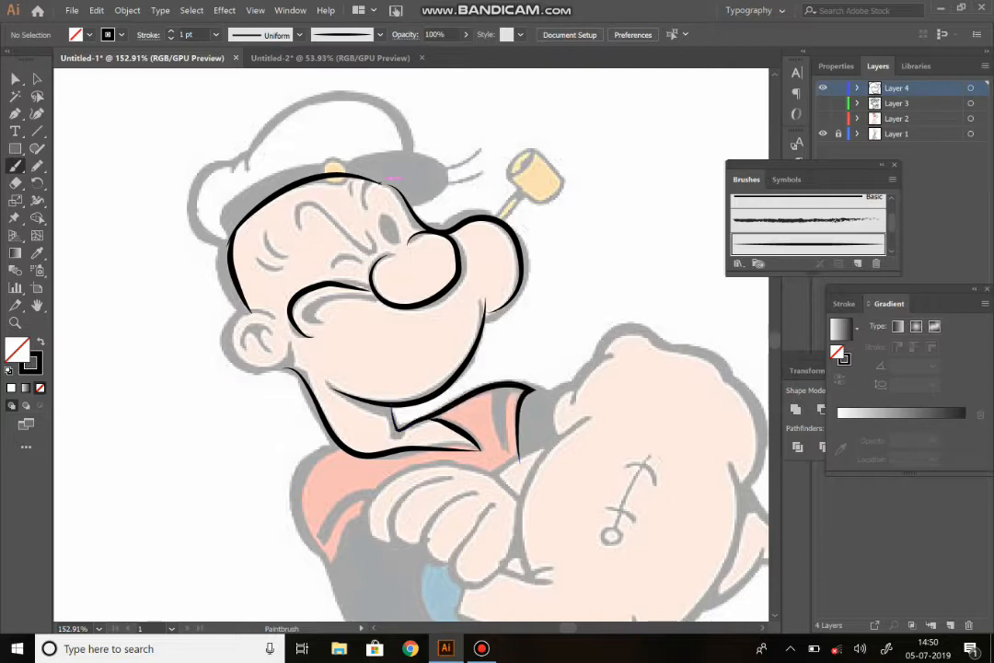
pyautogui.moveTo(331, 447)
pyautogui.mouseDown()
pyautogui.moveTo(309, 461)
pyautogui.moveTo(299, 501)
pyautogui.moveTo(318, 548)
pyautogui.moveTo(334, 555)
pyautogui.mouseUp()
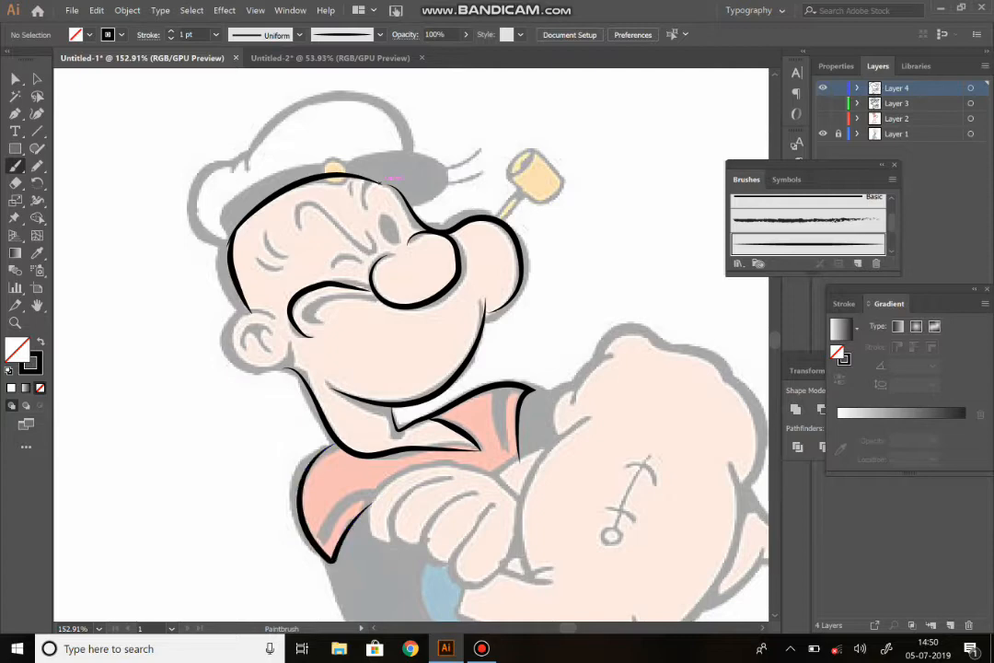
pyautogui.moveTo(359, 518)
pyautogui.mouseDown()
pyautogui.moveTo(433, 472)
pyautogui.moveTo(491, 474)
pyautogui.moveTo(519, 493)
pyautogui.moveTo(518, 426)
pyautogui.mouseUp()
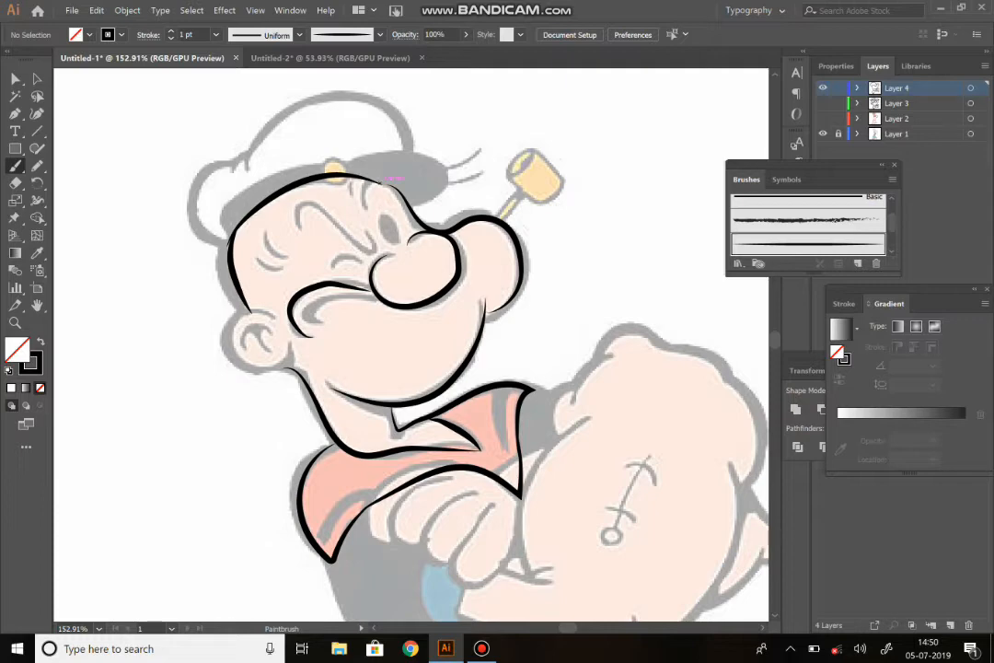
# Trace the inner mouth line, the ear, both eyes, the eyebrows and the wrinkles at the temple.
pyautogui.moveTo(315, 321)
pyautogui.mouseDown()
pyautogui.moveTo(322, 299)
pyautogui.moveTo(373, 297)
pyautogui.mouseUp()
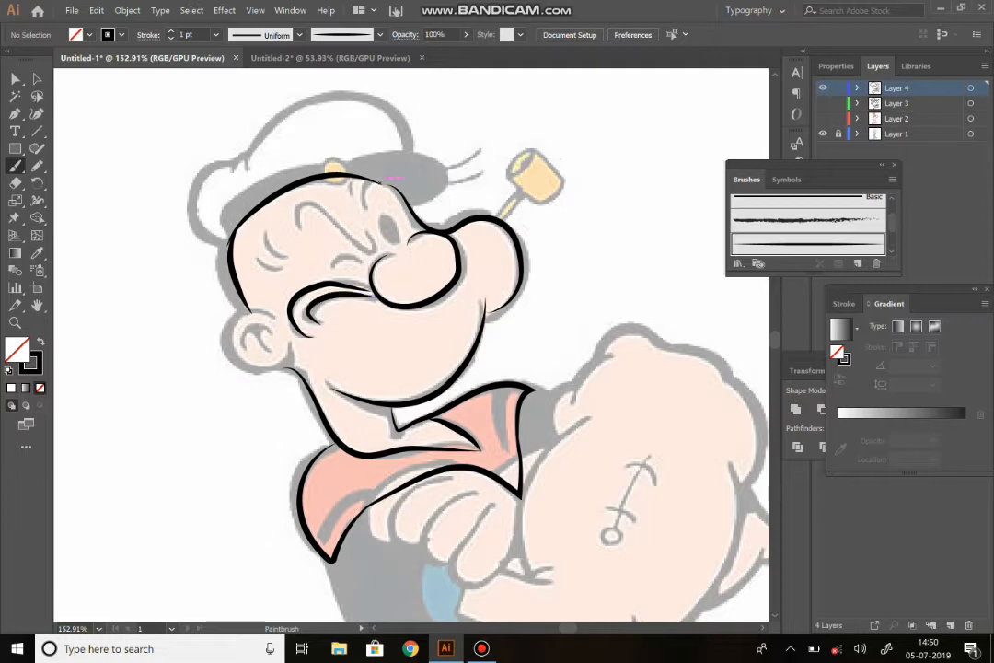
pyautogui.moveTo(270, 315)
pyautogui.mouseDown()
pyautogui.moveTo(232, 329)
pyautogui.moveTo(241, 365)
pyautogui.moveTo(265, 372)
pyautogui.moveTo(292, 361)
pyautogui.moveTo(242, 331)
pyautogui.moveTo(268, 332)
pyautogui.moveTo(261, 340)
pyautogui.moveTo(271, 351)
pyautogui.mouseUp()
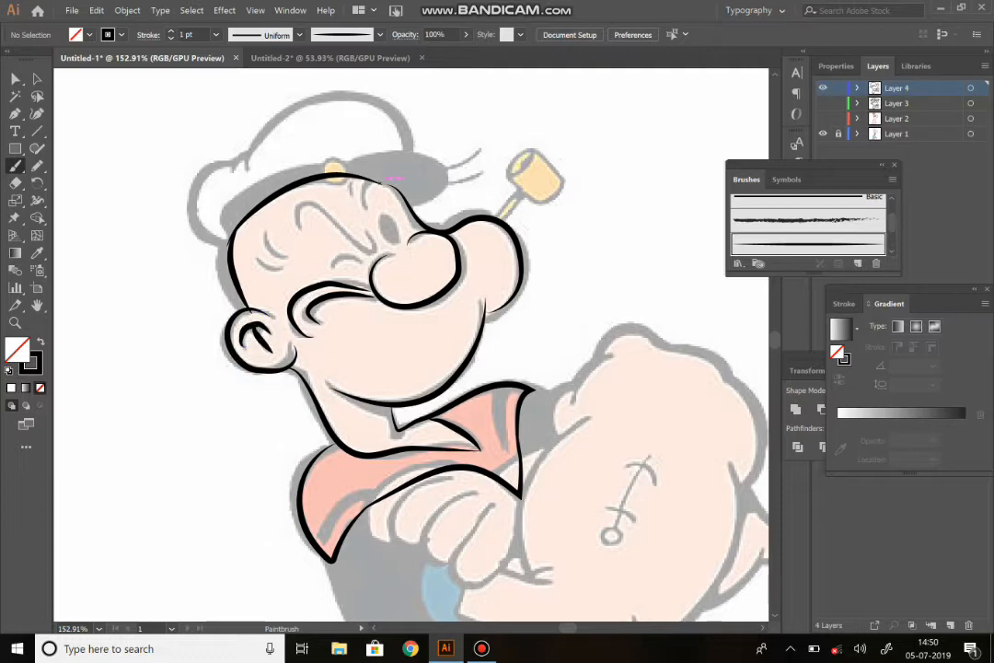
pyautogui.moveTo(333, 264); pyautogui.dragTo(364, 263)
pyautogui.moveTo(298, 226)
pyautogui.mouseDown()
pyautogui.moveTo(303, 208)
pyautogui.moveTo(375, 250)
pyautogui.mouseUp()
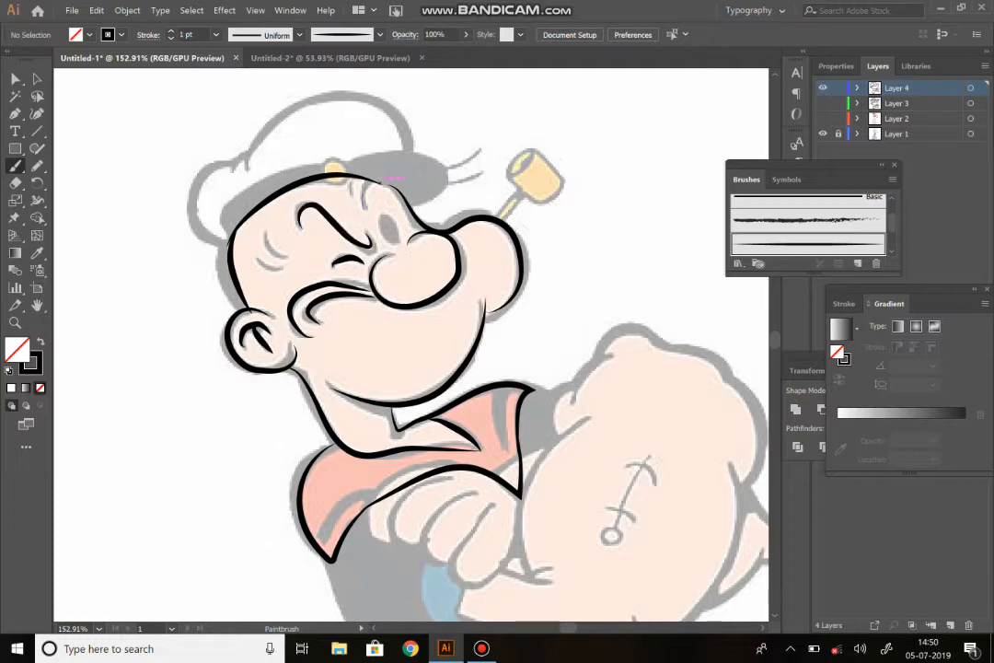
pyautogui.moveTo(367, 192)
pyautogui.mouseDown()
pyautogui.moveTo(388, 188)
pyautogui.moveTo(382, 232)
pyautogui.moveTo(384, 216)
pyautogui.moveTo(391, 238)
pyautogui.mouseUp()
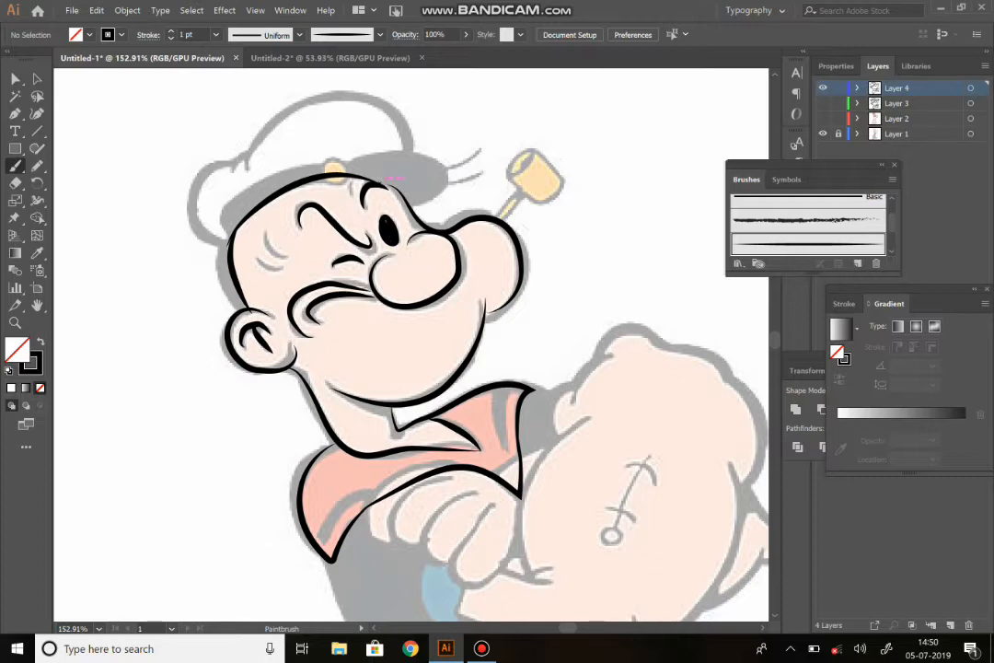
pyautogui.moveTo(266, 235); pyautogui.dragTo(281, 268)
# Trace the cap's crown, band, badge, visor and trailing strands, plus the corncob pipe, with brush strokes on Layer 4.
pyautogui.moveTo(229, 238)
pyautogui.mouseDown()
pyautogui.moveTo(197, 204)
pyautogui.moveTo(204, 181)
pyautogui.moveTo(246, 159)
pyautogui.moveTo(267, 118)
pyautogui.moveTo(304, 97)
pyautogui.moveTo(387, 106)
pyautogui.moveTo(410, 148)
pyautogui.mouseUp()
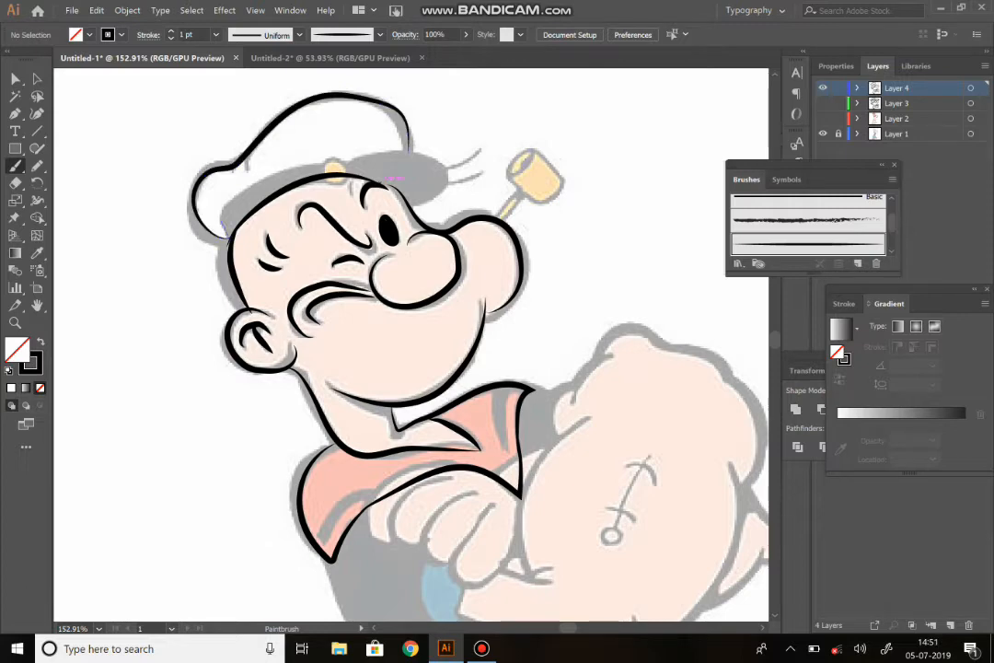
pyautogui.moveTo(222, 236)
pyautogui.mouseDown()
pyautogui.moveTo(247, 188)
pyautogui.moveTo(329, 167)
pyautogui.mouseUp()
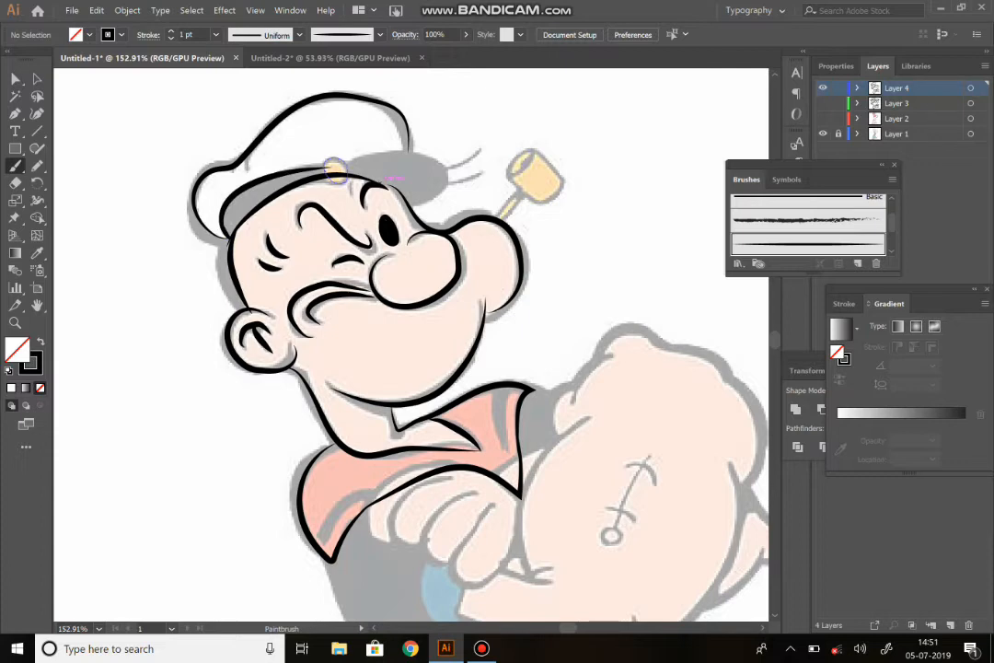
pyautogui.moveTo(334, 161)
pyautogui.mouseDown()
pyautogui.moveTo(432, 158)
pyautogui.moveTo(446, 184)
pyautogui.moveTo(483, 147)
pyautogui.mouseUp()
pyautogui.moveTo(448, 181); pyautogui.dragTo(483, 172)
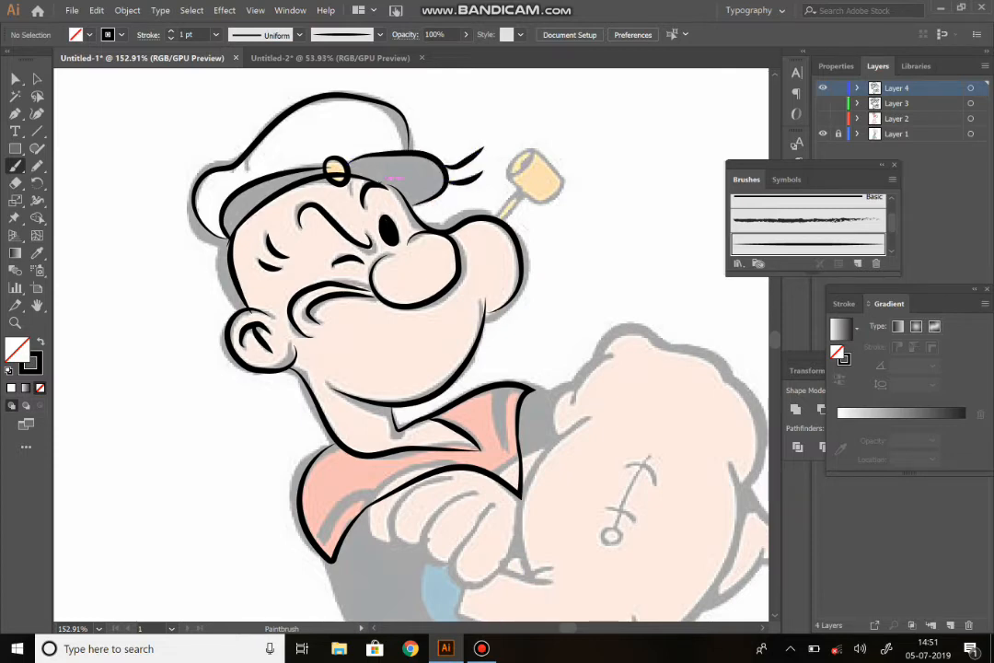
pyautogui.moveTo(499, 215)
pyautogui.mouseDown()
pyautogui.moveTo(521, 195)
pyautogui.moveTo(515, 152)
pyautogui.moveTo(509, 173)
pyautogui.moveTo(558, 193)
pyautogui.moveTo(528, 153)
pyautogui.mouseUp()
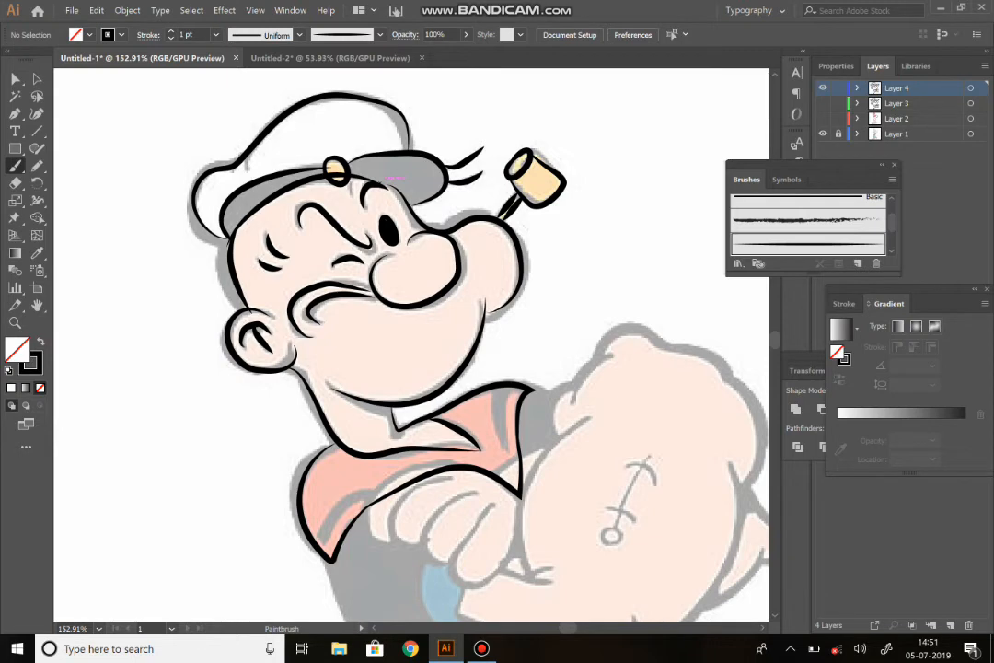
# Hide the reference image on Layer 1, comparing the traced line art with and without it.
pyautogui.click(823, 134)
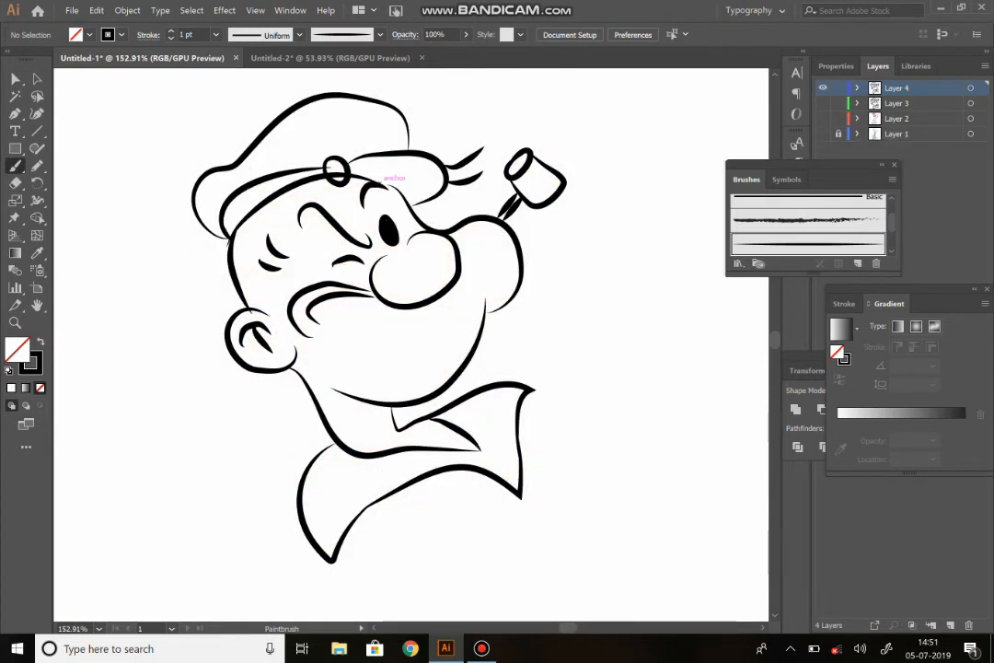
pyautogui.scroll(-4, 603, 326)
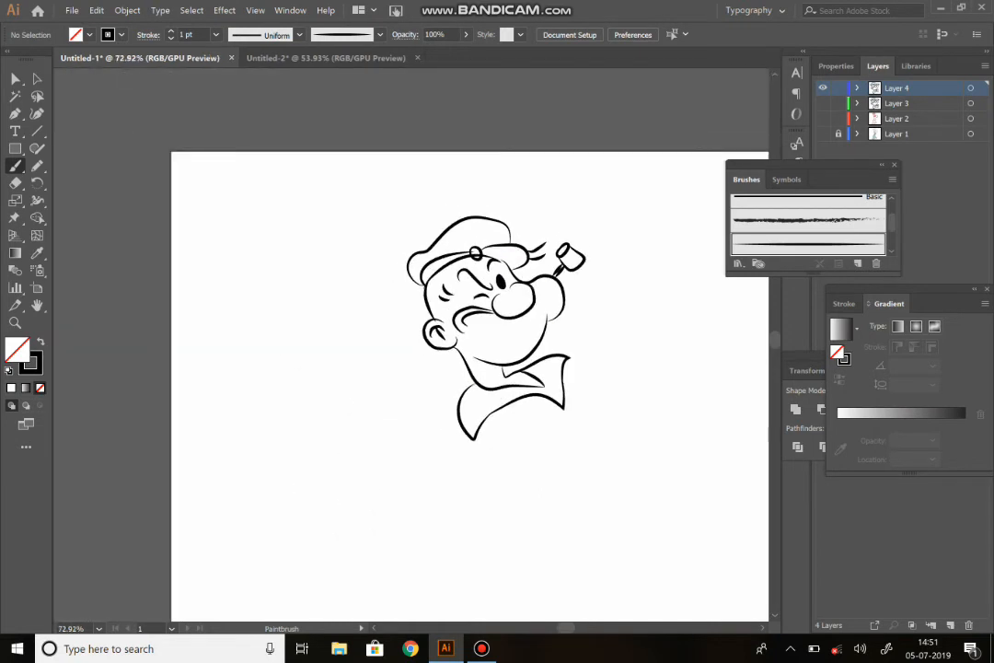
pyautogui.click(823, 134)
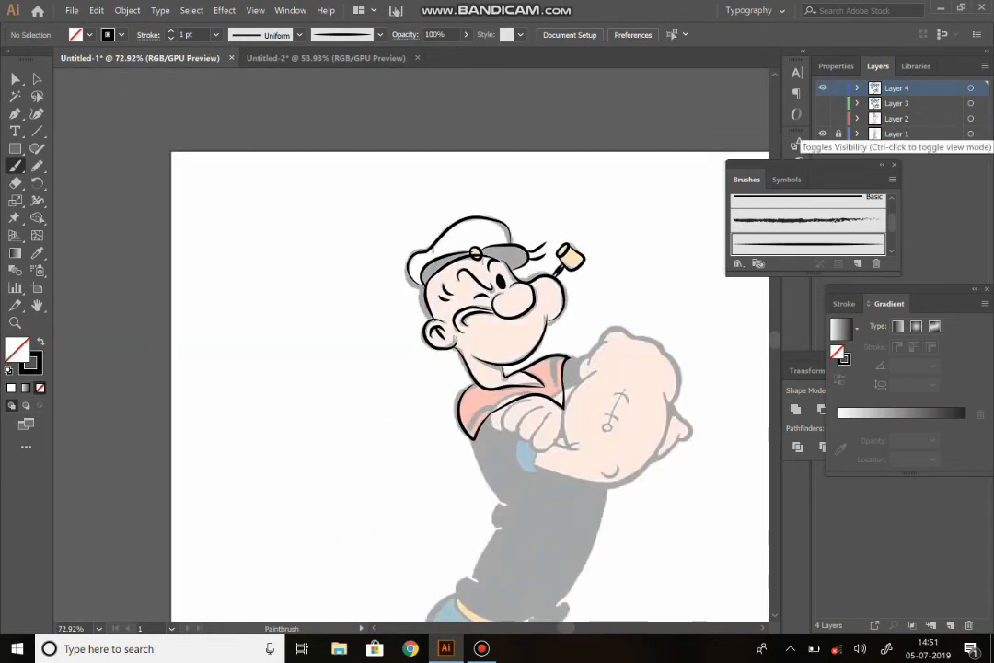
pyautogui.click(822, 133)
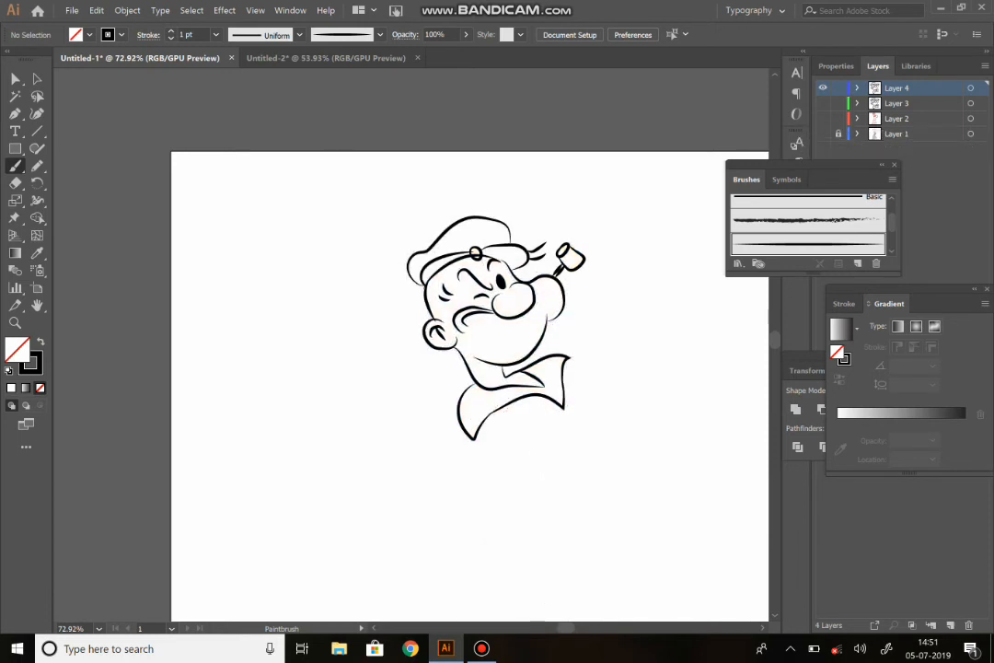
pyautogui.moveTo(479, 322); pyautogui.dragTo(441, 310)
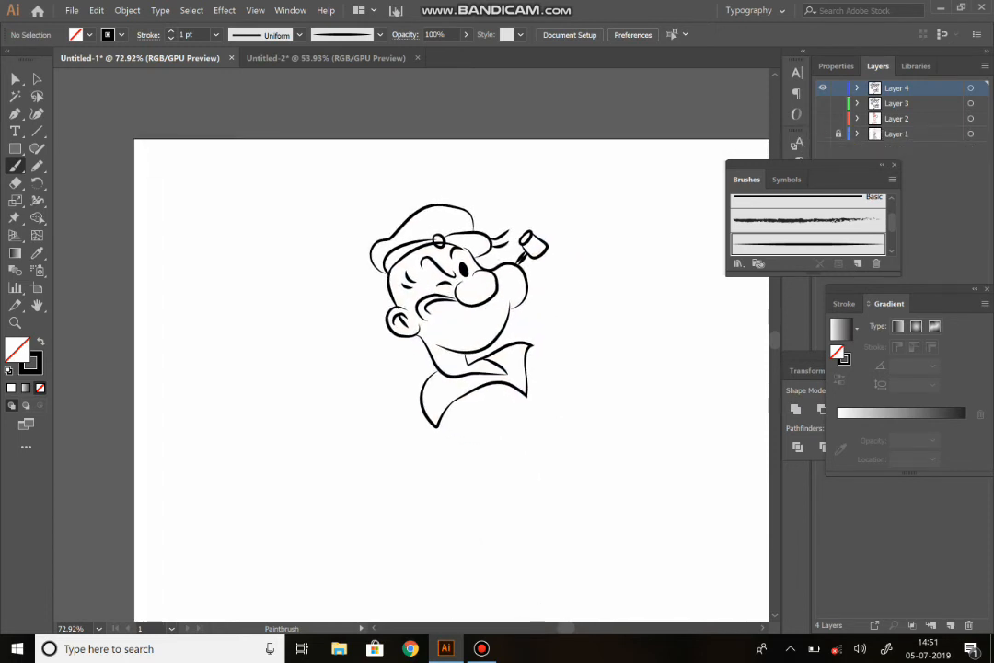
pyautogui.scroll(-1, 602, 335)
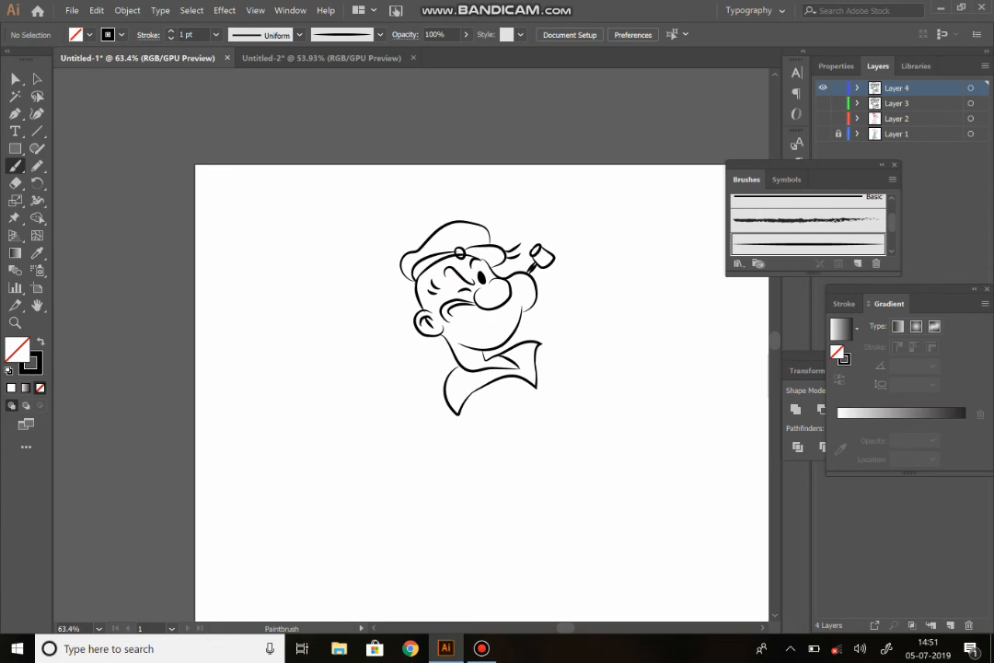